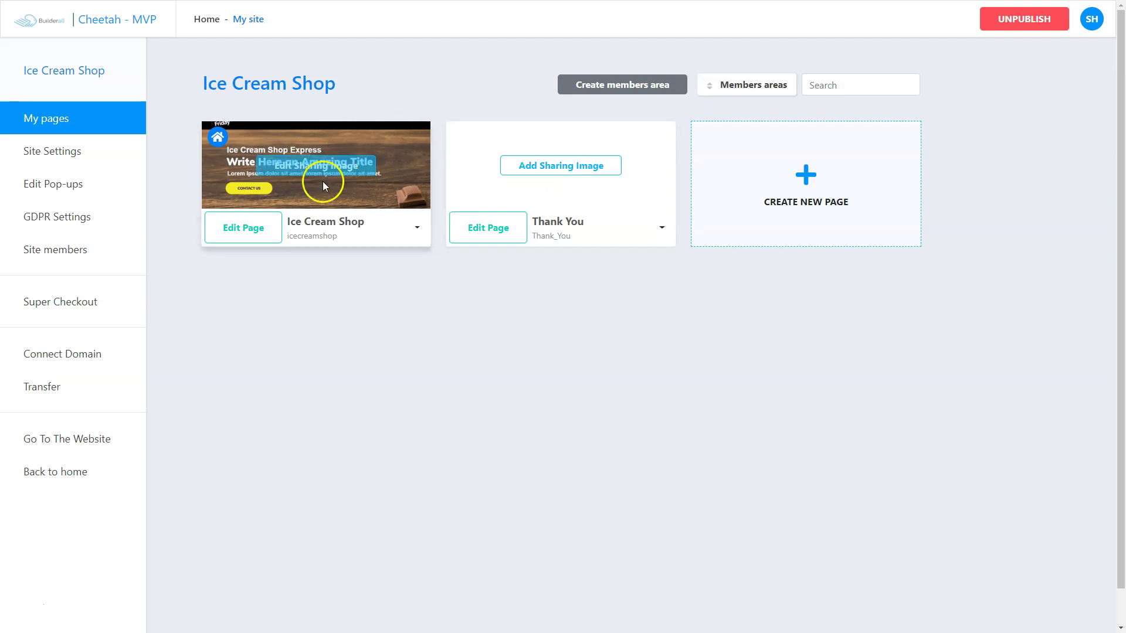
# - Open the Ice Cream Shop homepage and save its header panel as personal element 'panel1'
pyautogui.click(261, 234)
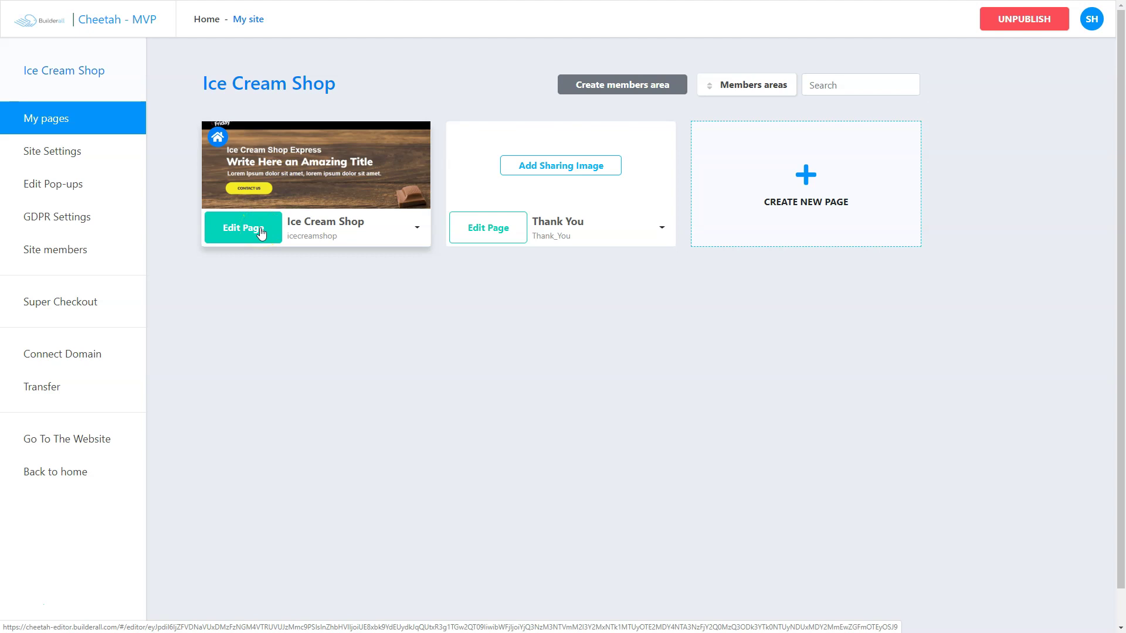
pyautogui.click(624, 297)
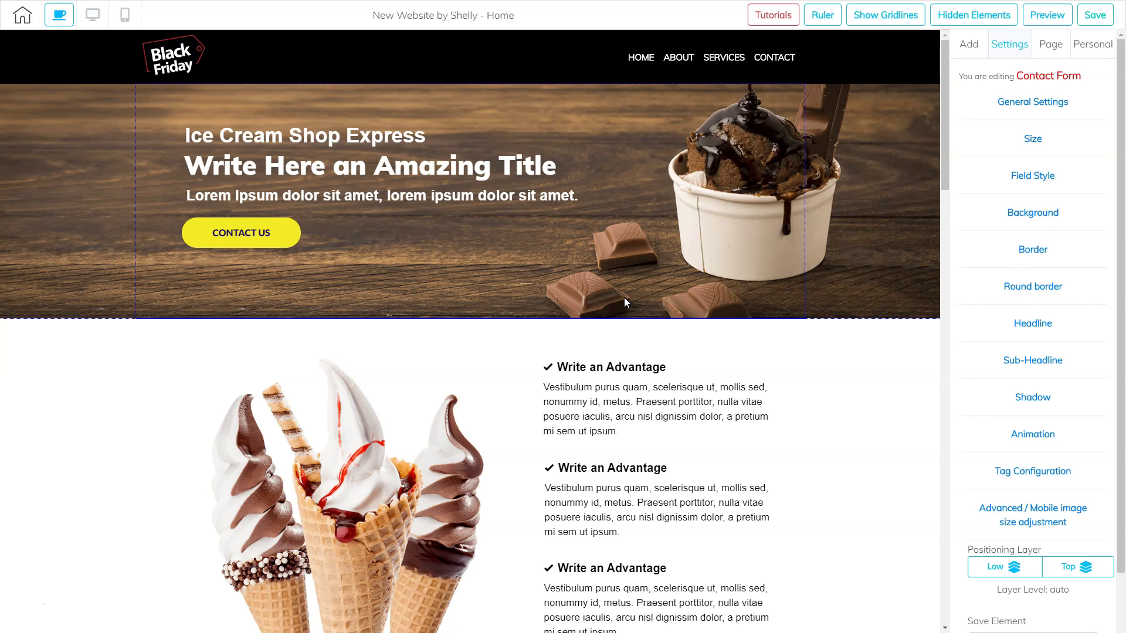
pyautogui.click(835, 64)
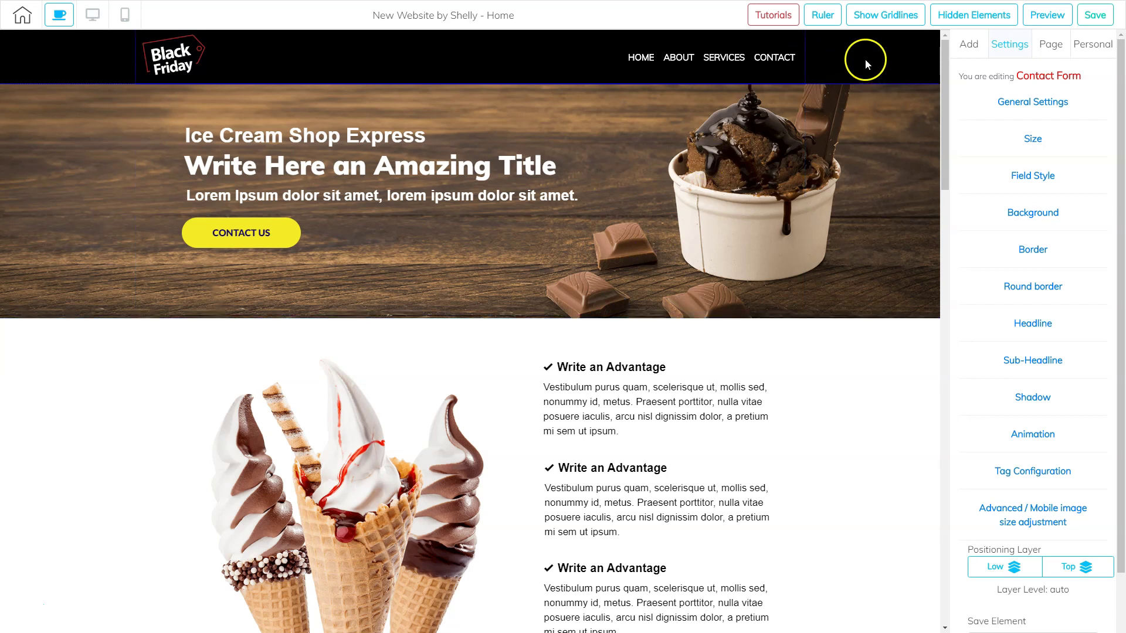
pyautogui.click(884, 56)
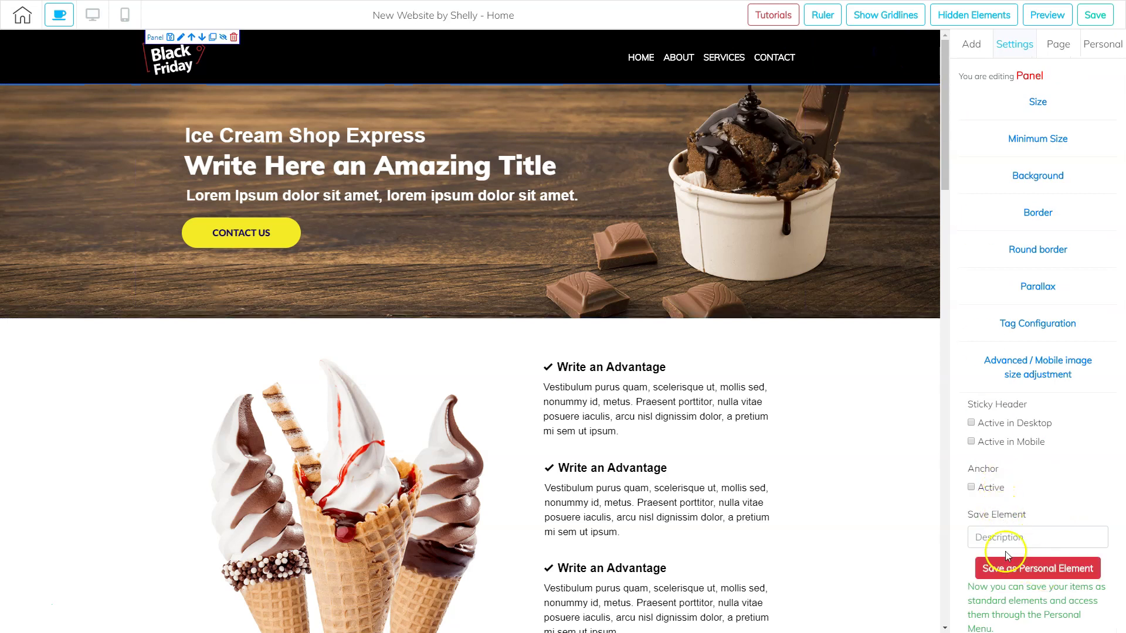
pyautogui.click(1032, 540)
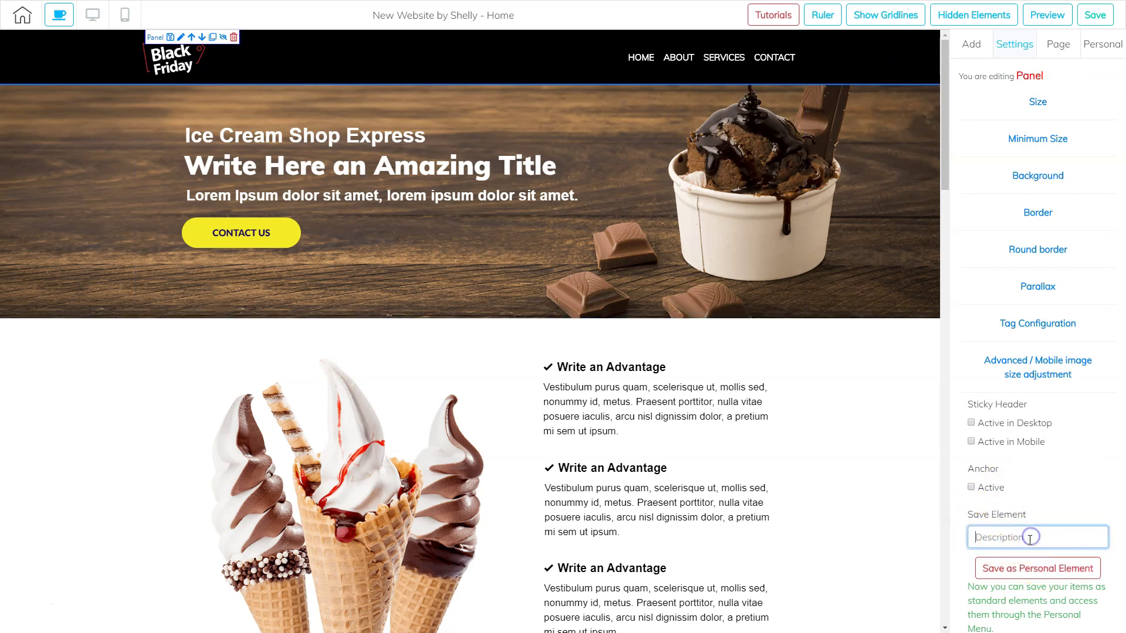
pyautogui.write('panel1')
pyautogui.click(1040, 569)
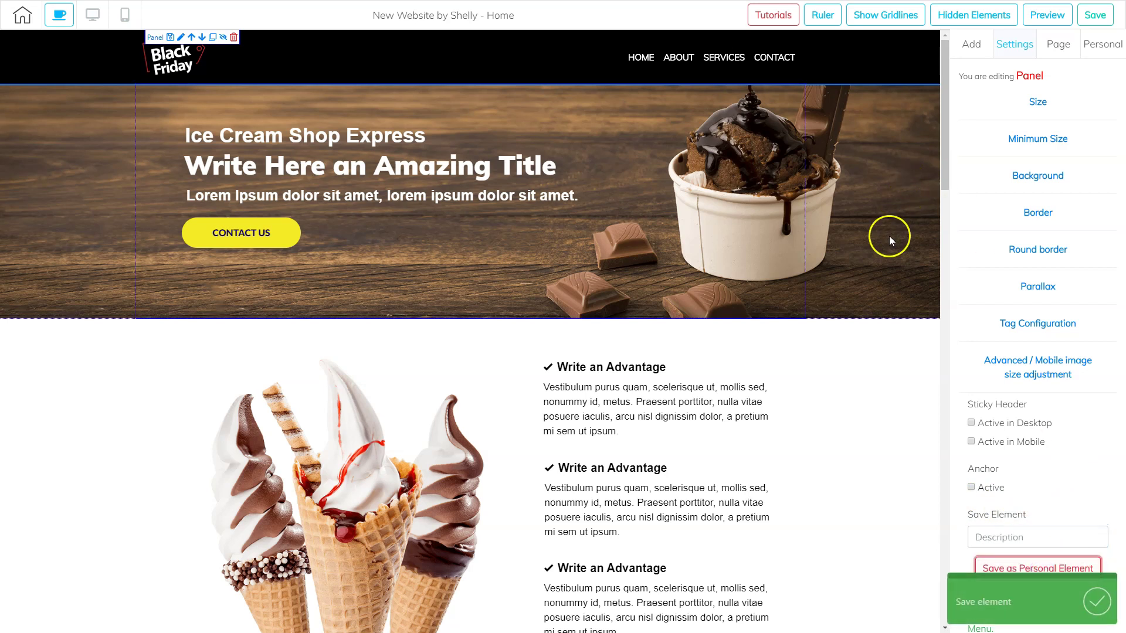
# - Save the hero panel as personal element 'panel2'
pyautogui.click(888, 191)
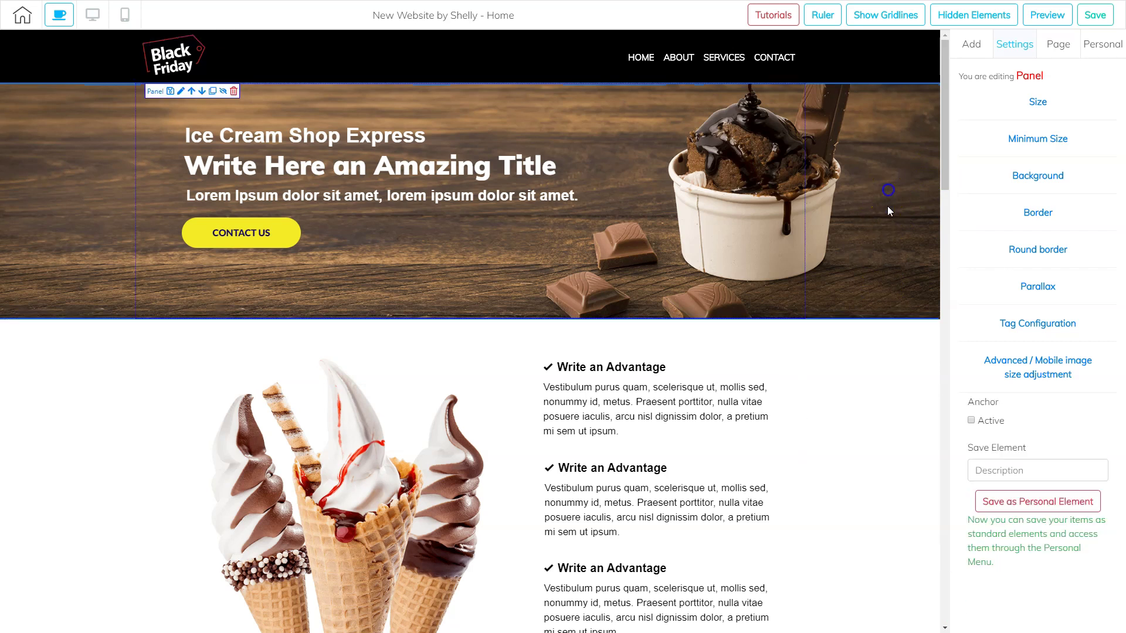
pyautogui.click(1025, 473)
pyautogui.write('panel2')
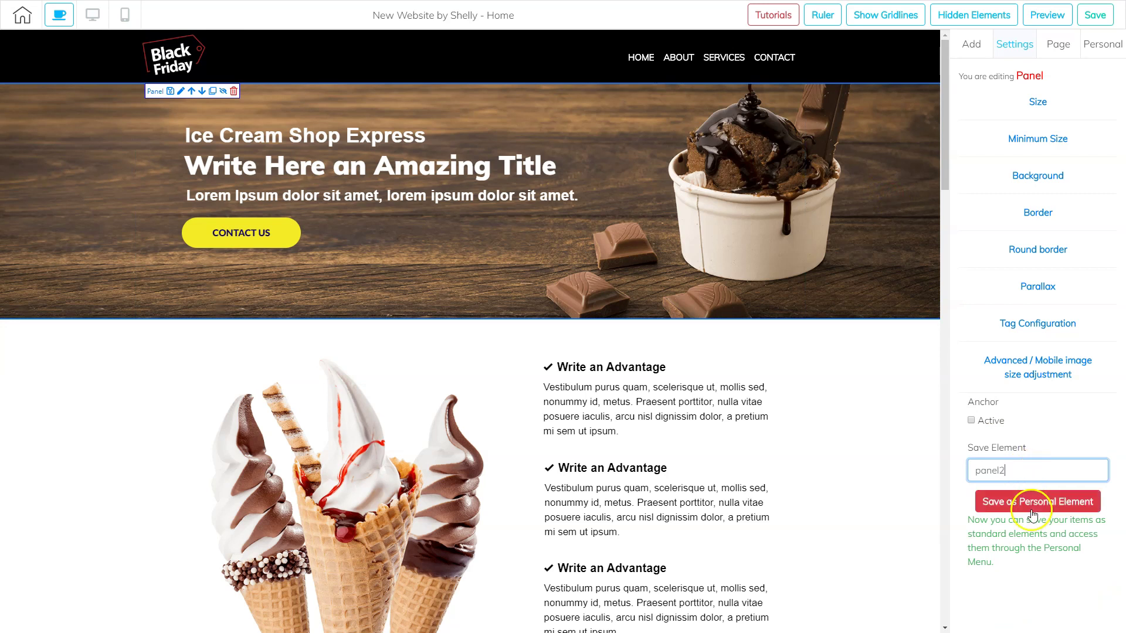
pyautogui.click(1032, 503)
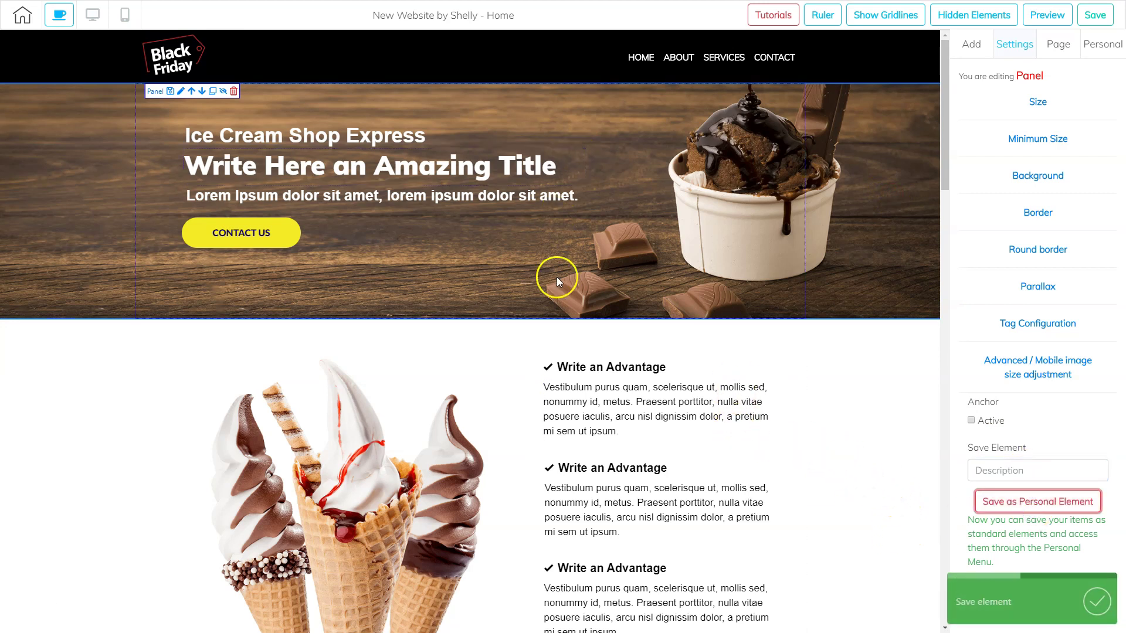
# - Save the footer panel with the newsletter form as personal element 'panel3'
pyautogui.scroll(-20, 558, 276)
pyautogui.scroll(-5, 598, 449)
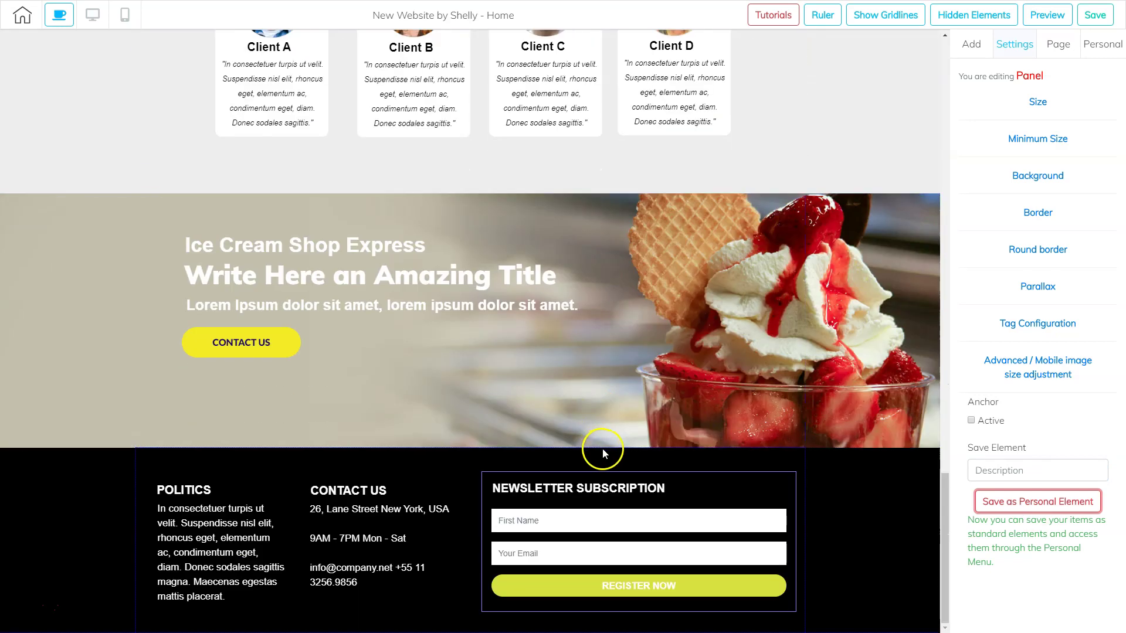
pyautogui.click(870, 535)
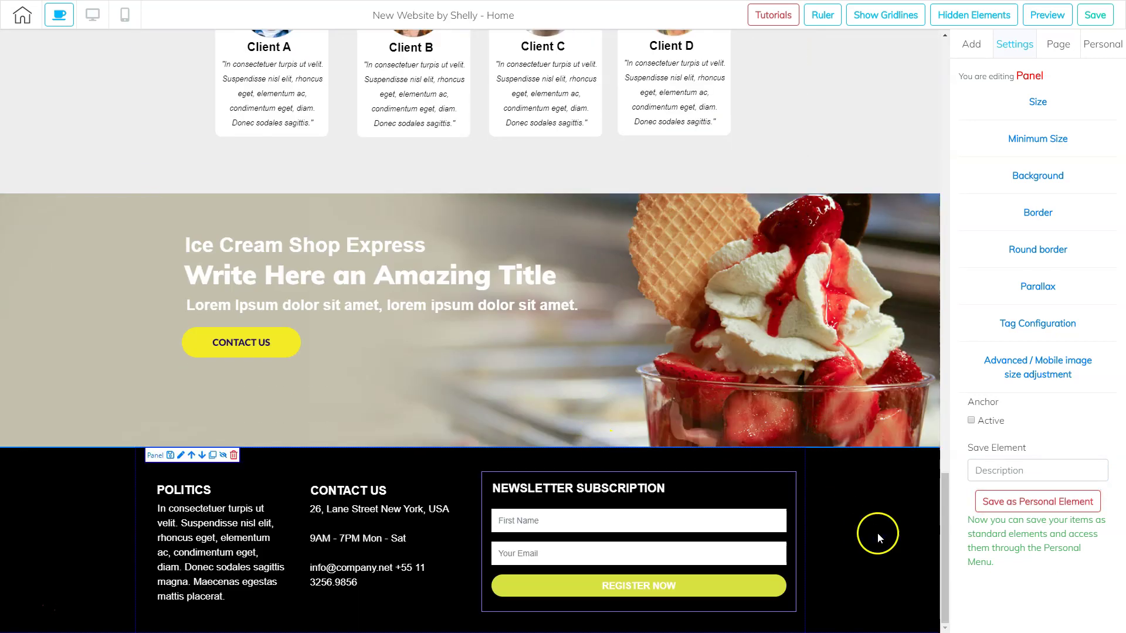
pyautogui.click(993, 473)
pyautogui.write('panel3')
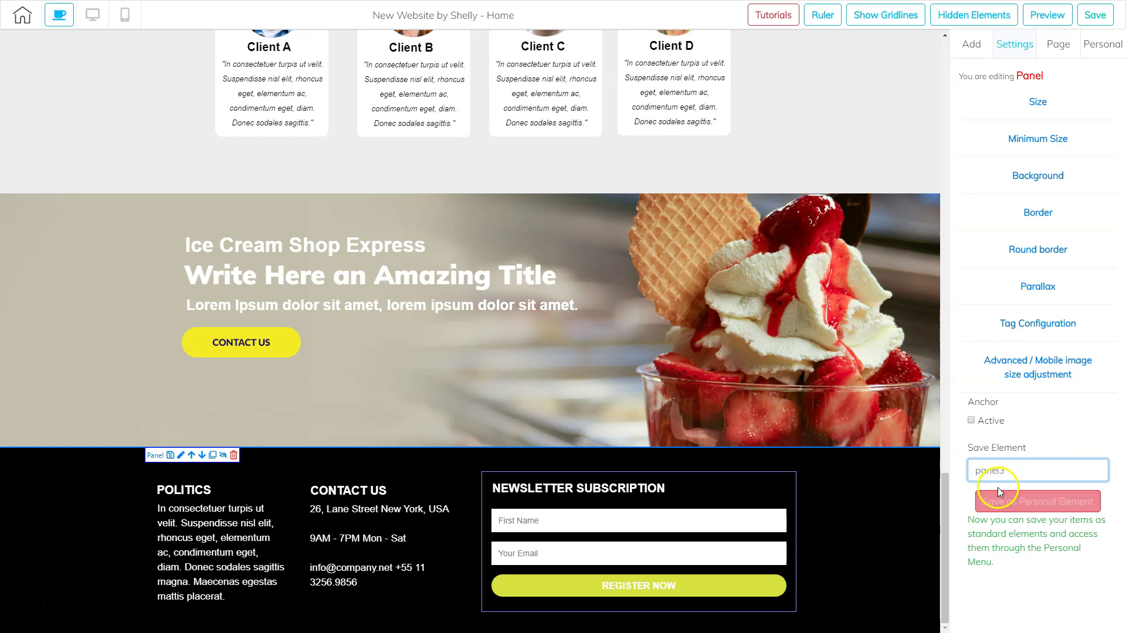
pyautogui.click(1000, 500)
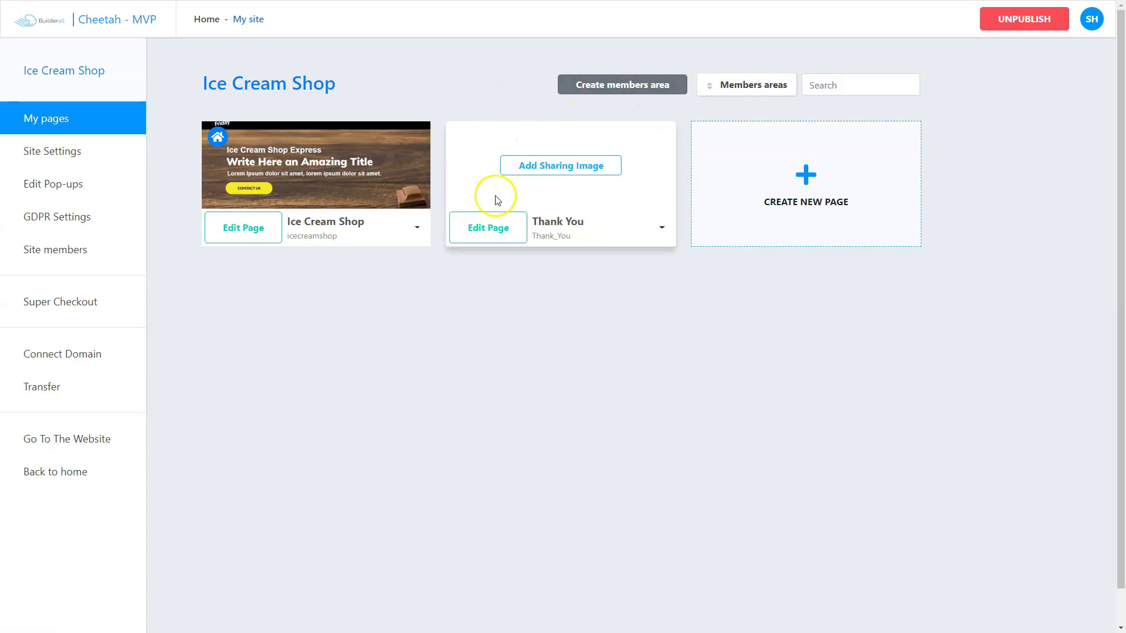
# - Open the Thank You page and insert the saved panel1, panel2 and panel3 panels
pyautogui.click(492, 230)
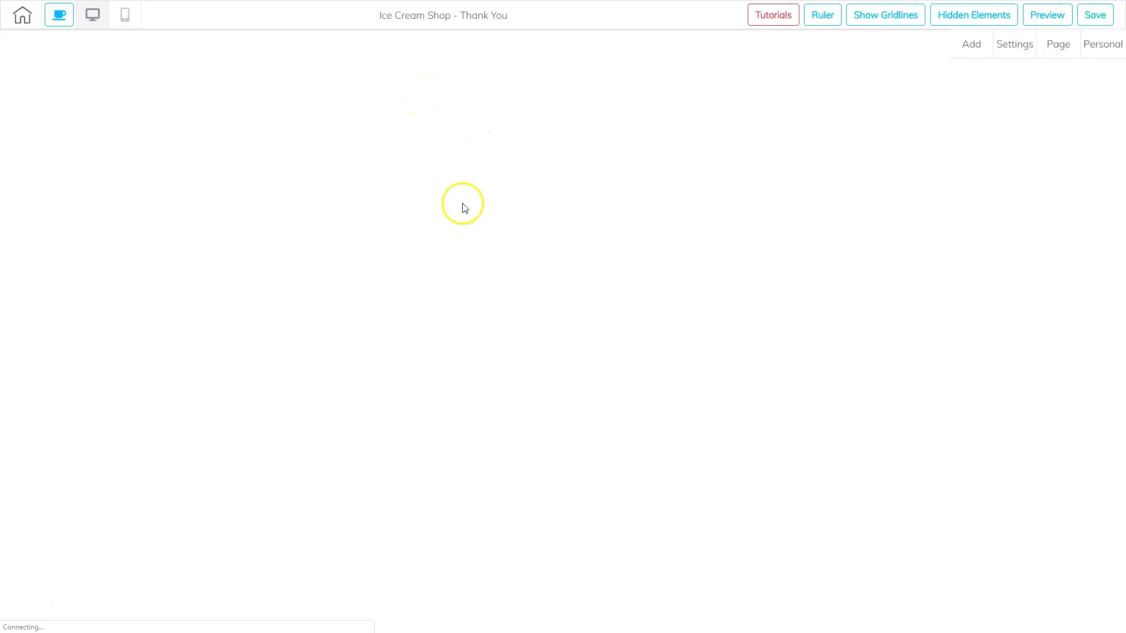
pyautogui.click(1103, 54)
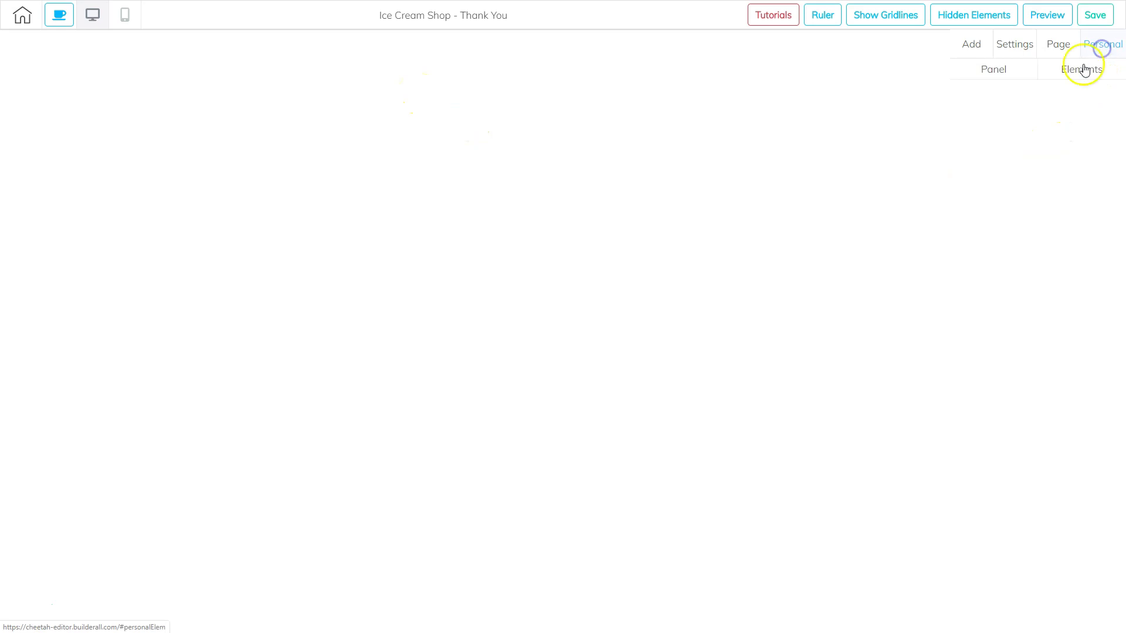
pyautogui.click(999, 71)
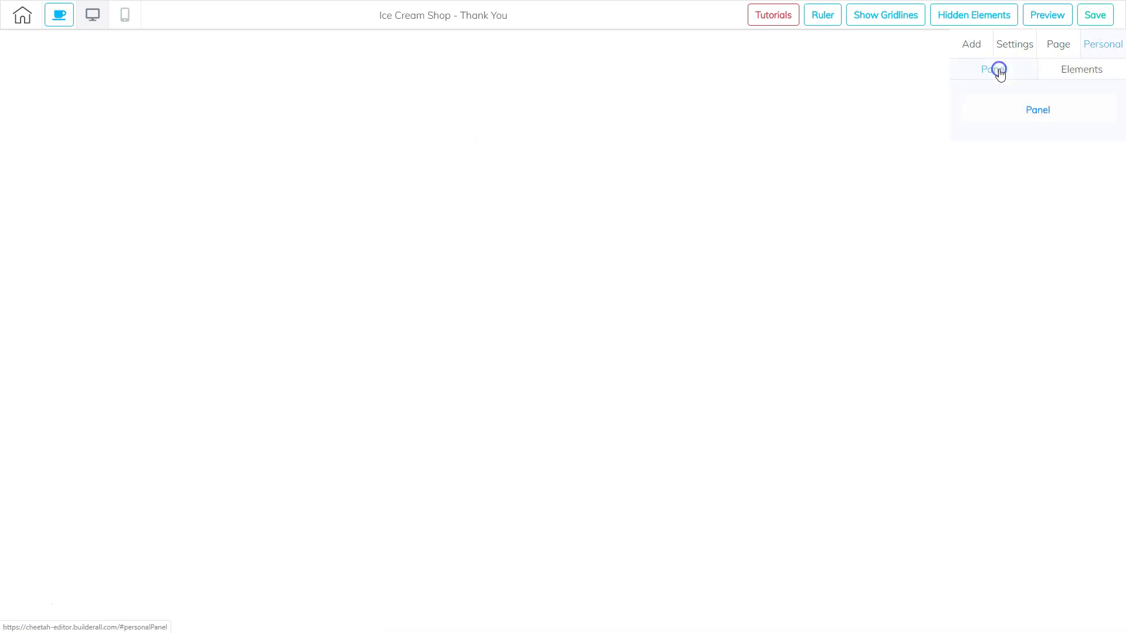
pyautogui.click(1038, 110)
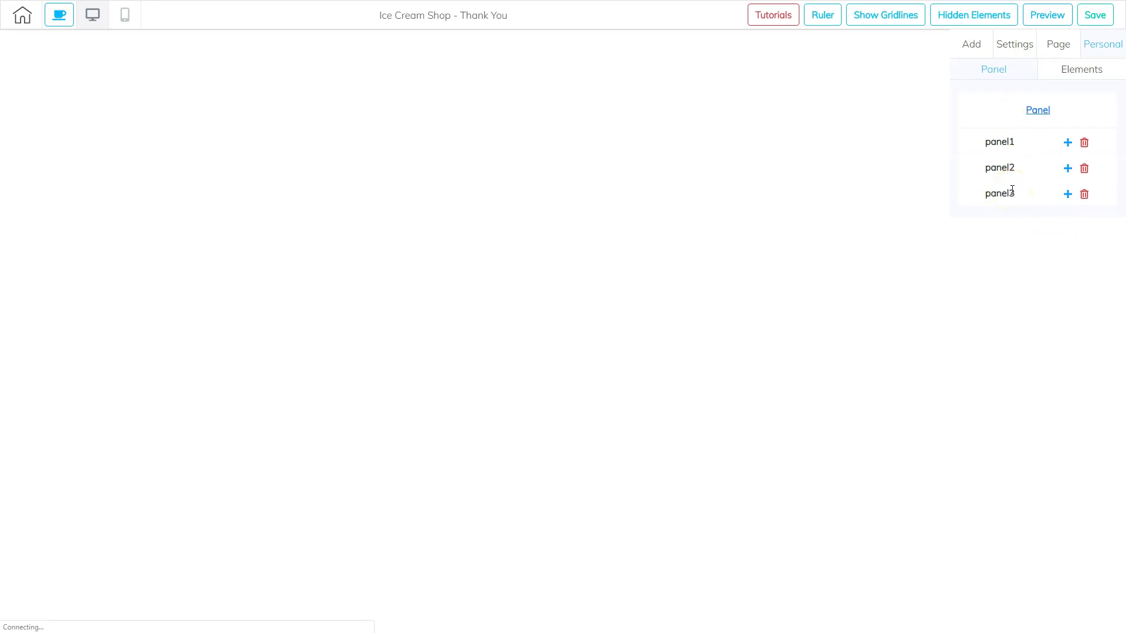
pyautogui.click(1068, 142)
pyautogui.click(1068, 169)
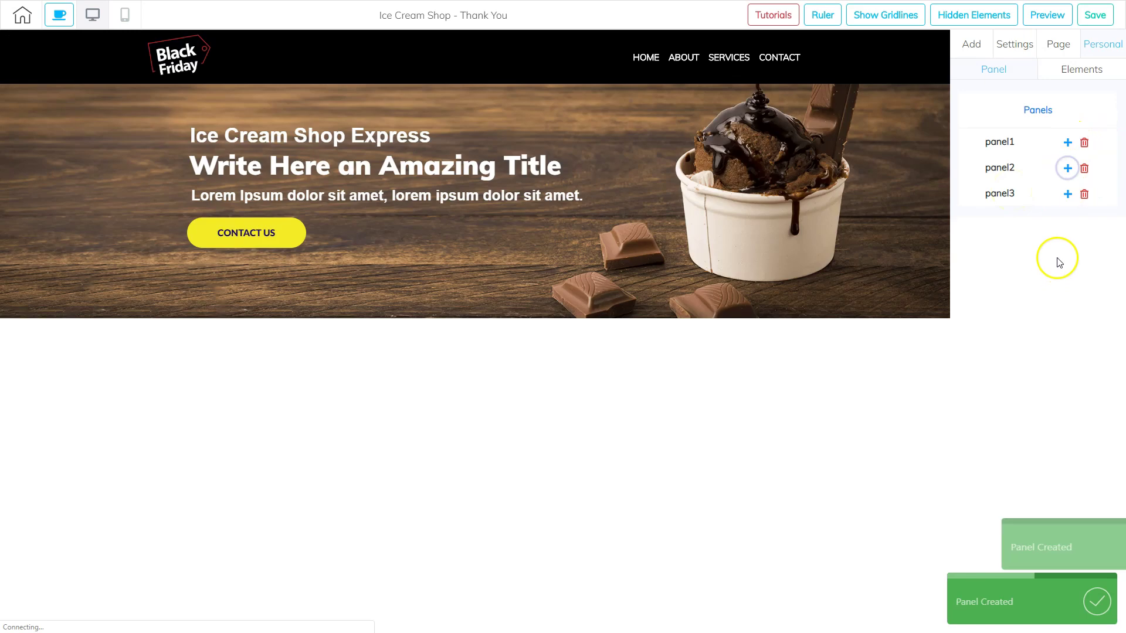
pyautogui.click(1068, 194)
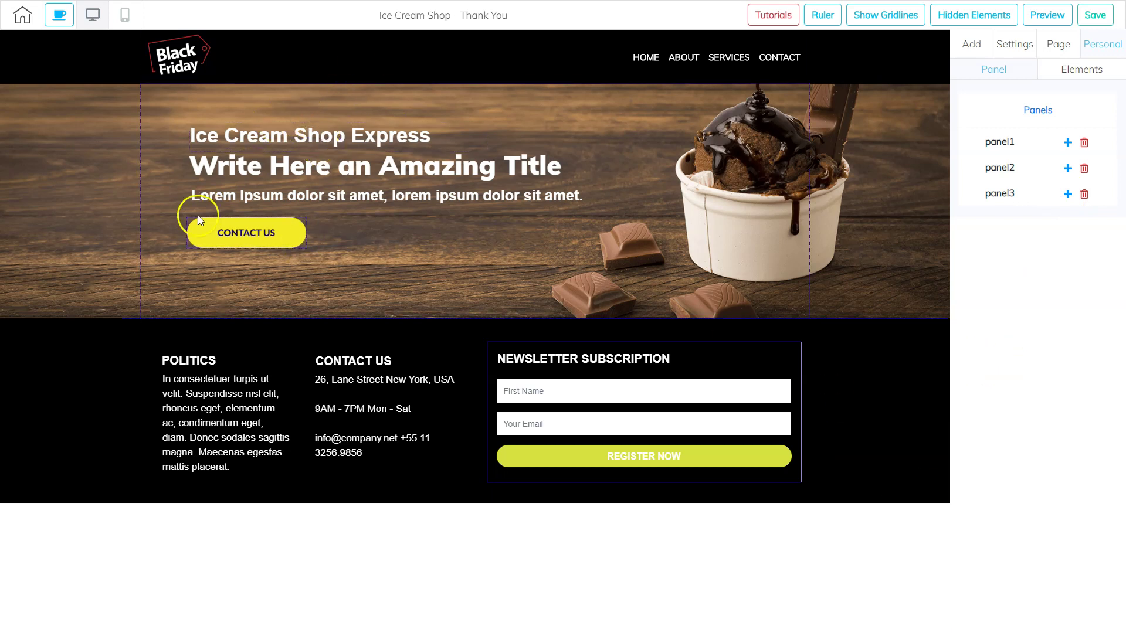
# - Delete the CONTACT US button from the Thank You page hero
pyautogui.click(263, 241)
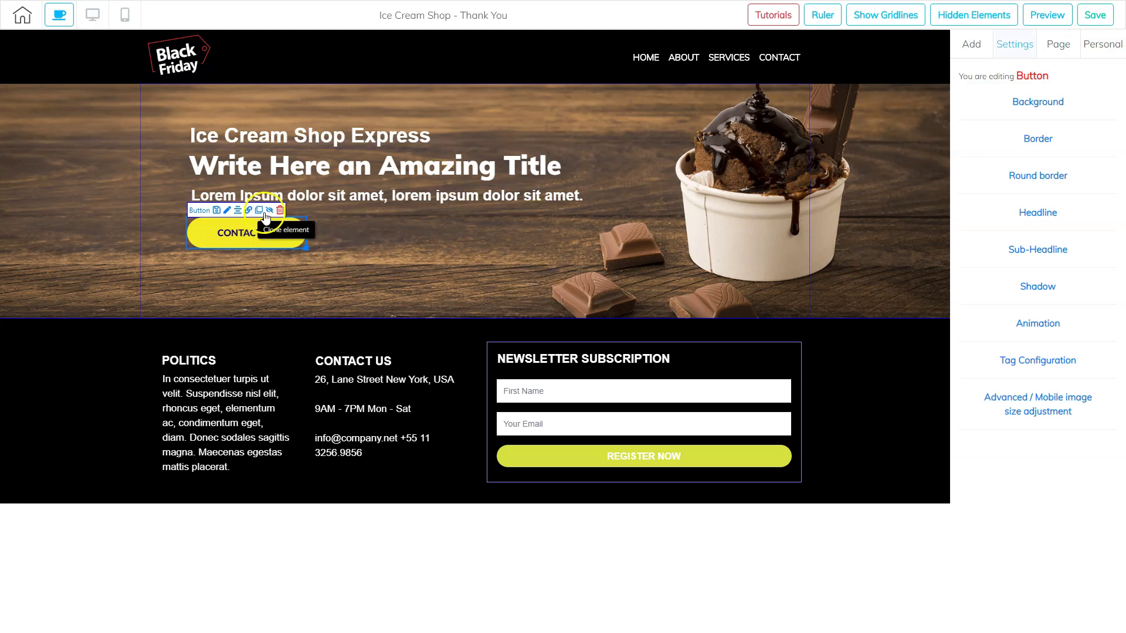
pyautogui.click(279, 210)
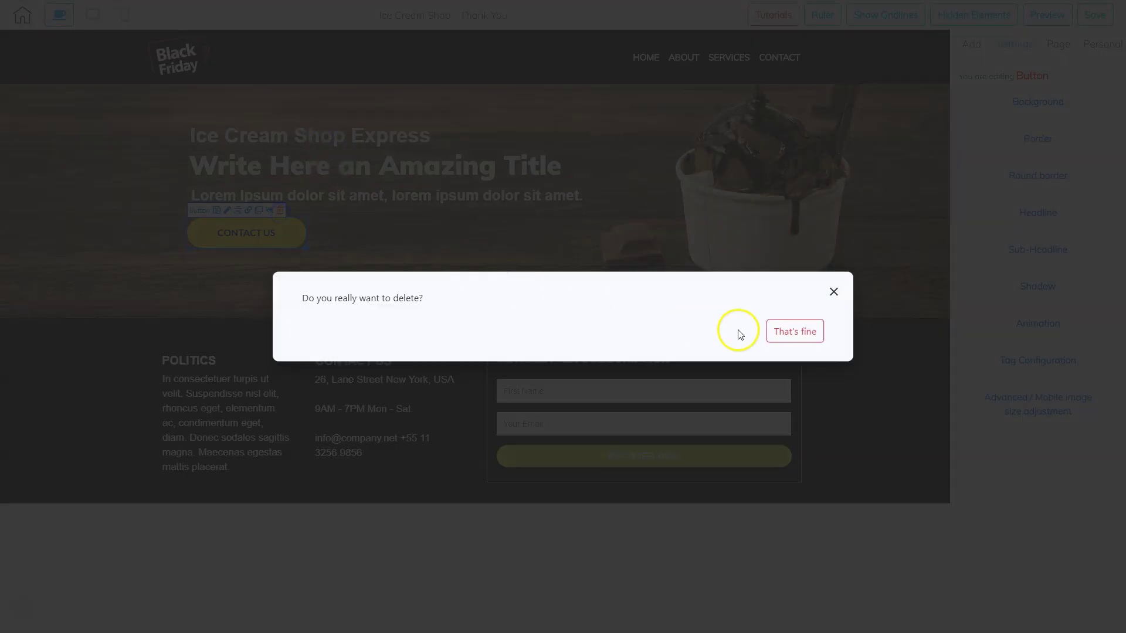
pyautogui.click(775, 331)
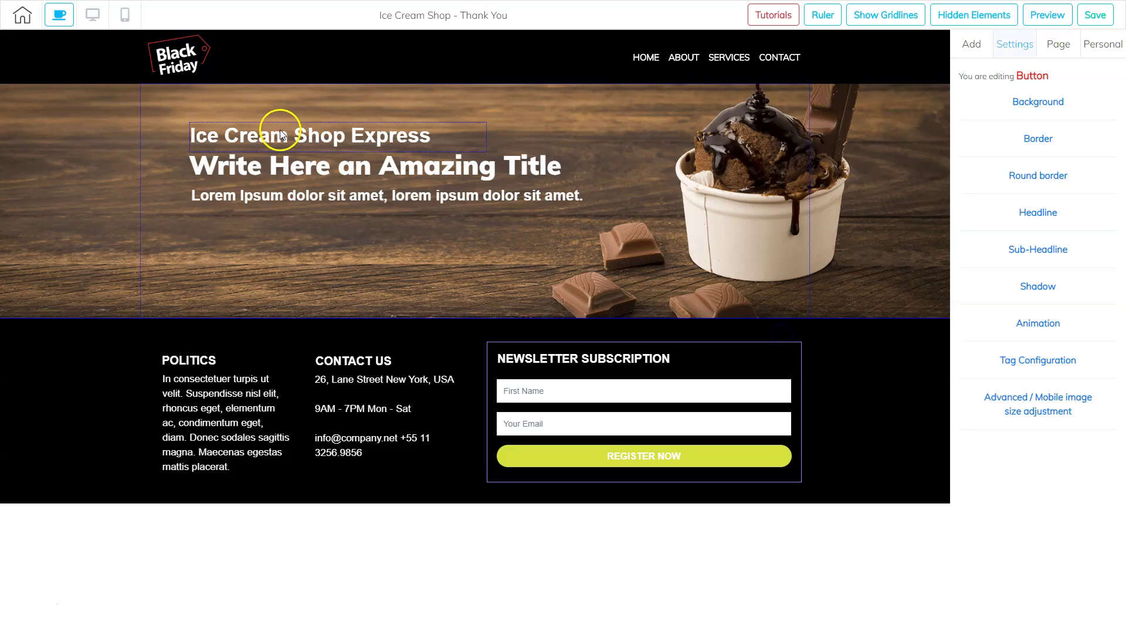
# - Retitle the hero 'Thank You for Subscribing' and paste in the coupons-by-email subtitle
pyautogui.click(296, 164)
pyautogui.tripleClick(299, 163)
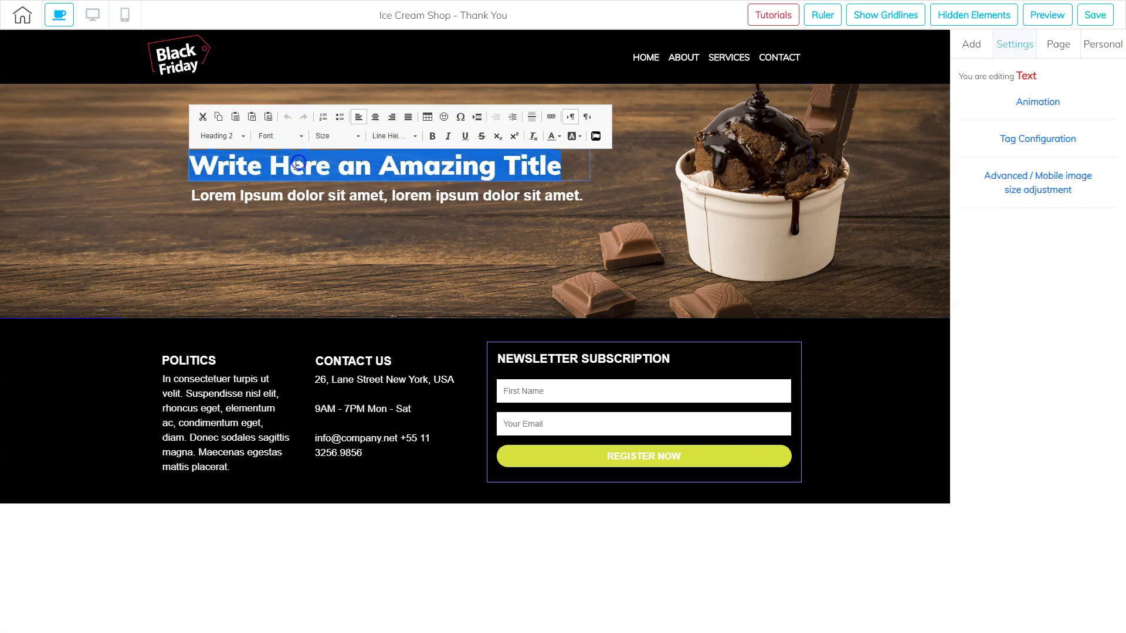
pyautogui.write('Than')
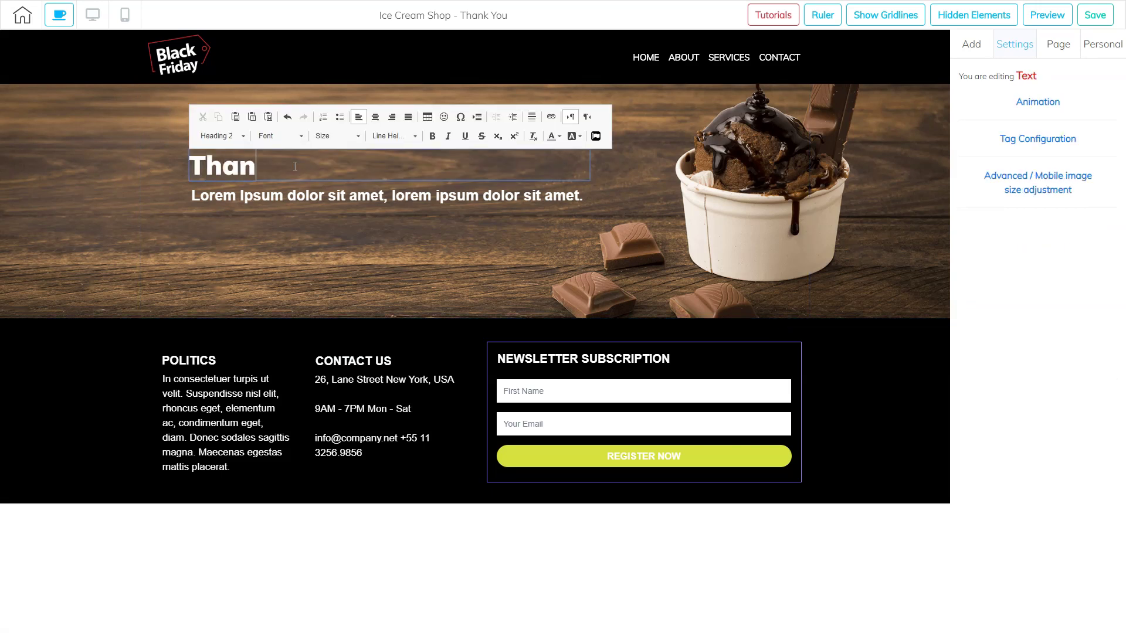
pyautogui.write('k You for ')
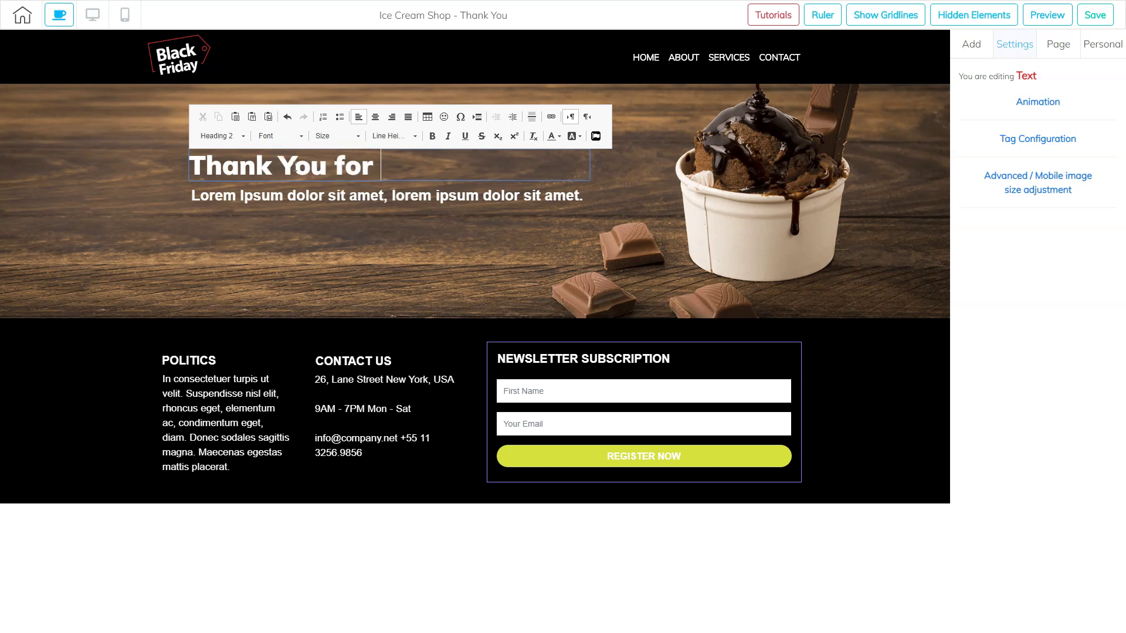
pyautogui.write('Subscribing')
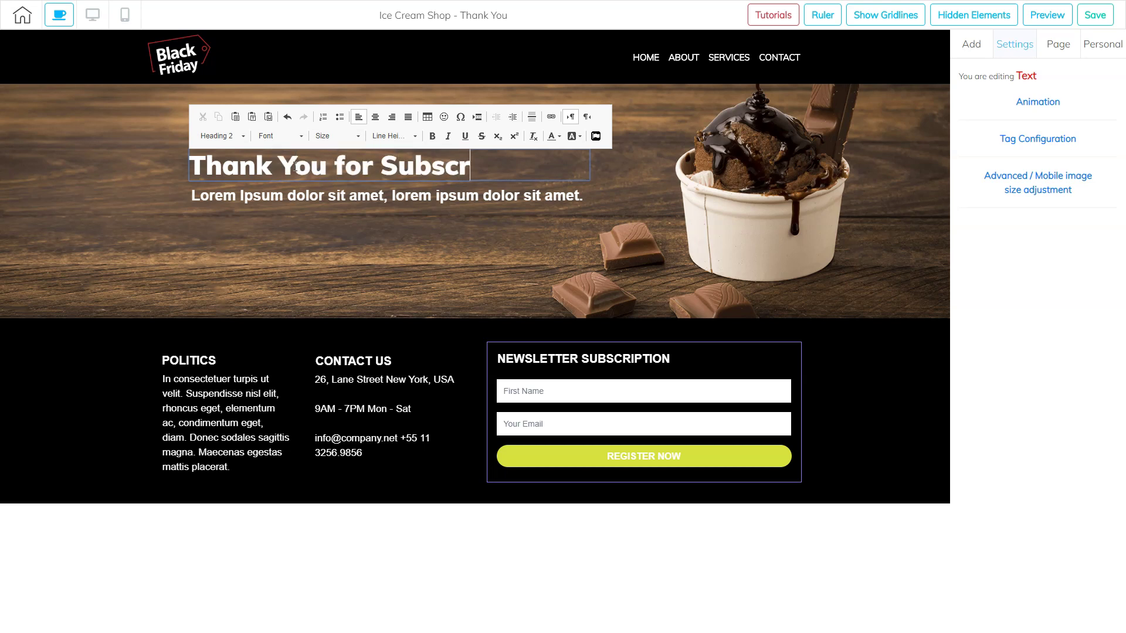
pyautogui.tripleClick(298, 197)
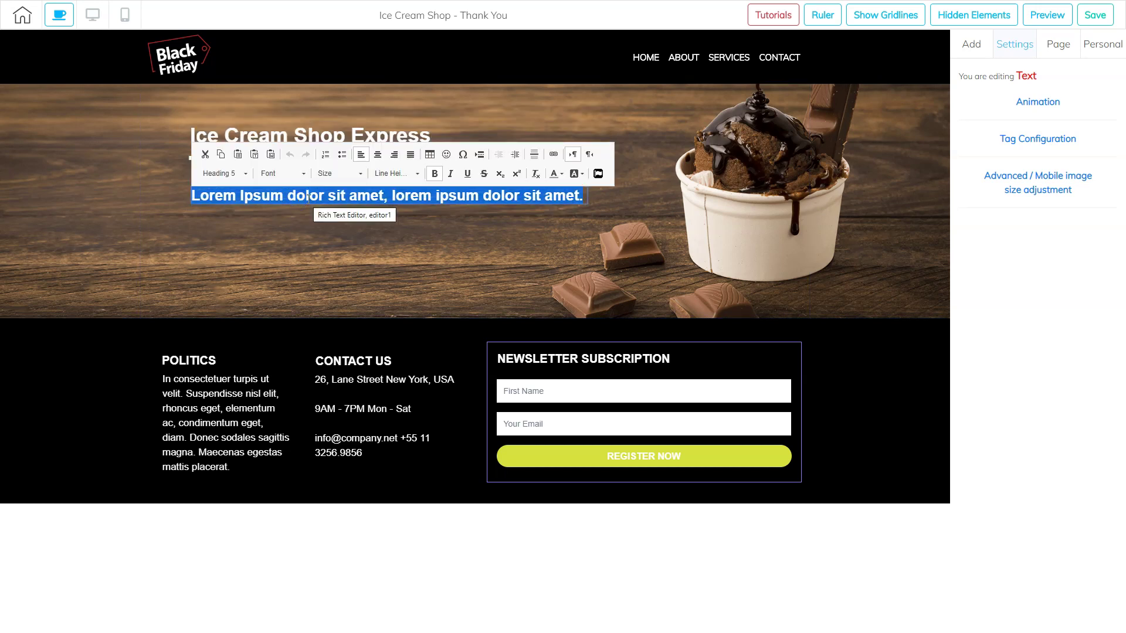
pyautogui.write('Watch your email for special coupons and offers from us!')
pyautogui.click(322, 343)
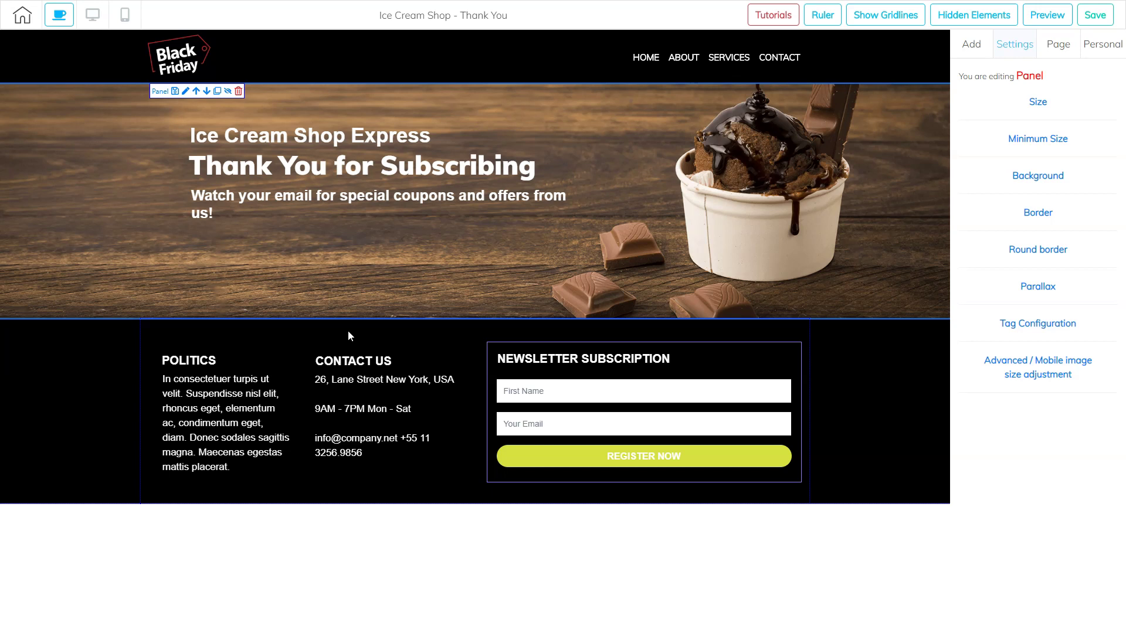
pyautogui.click(391, 304)
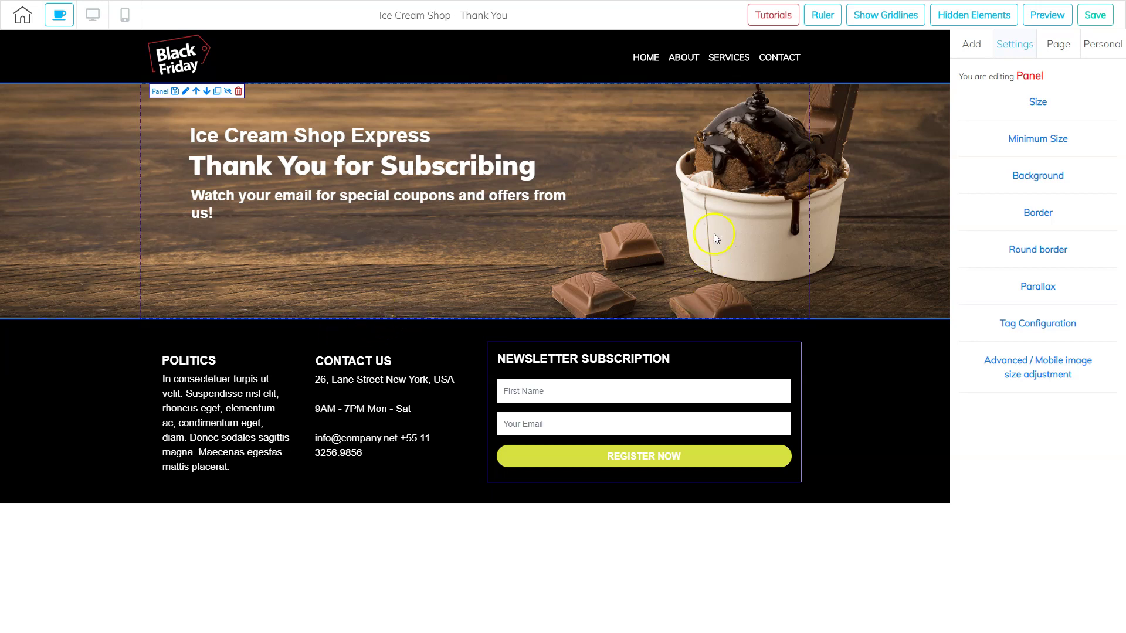
# - Delete the footer's newsletter subscription box and save the Thank You page without publishing
pyautogui.click(1096, 17)
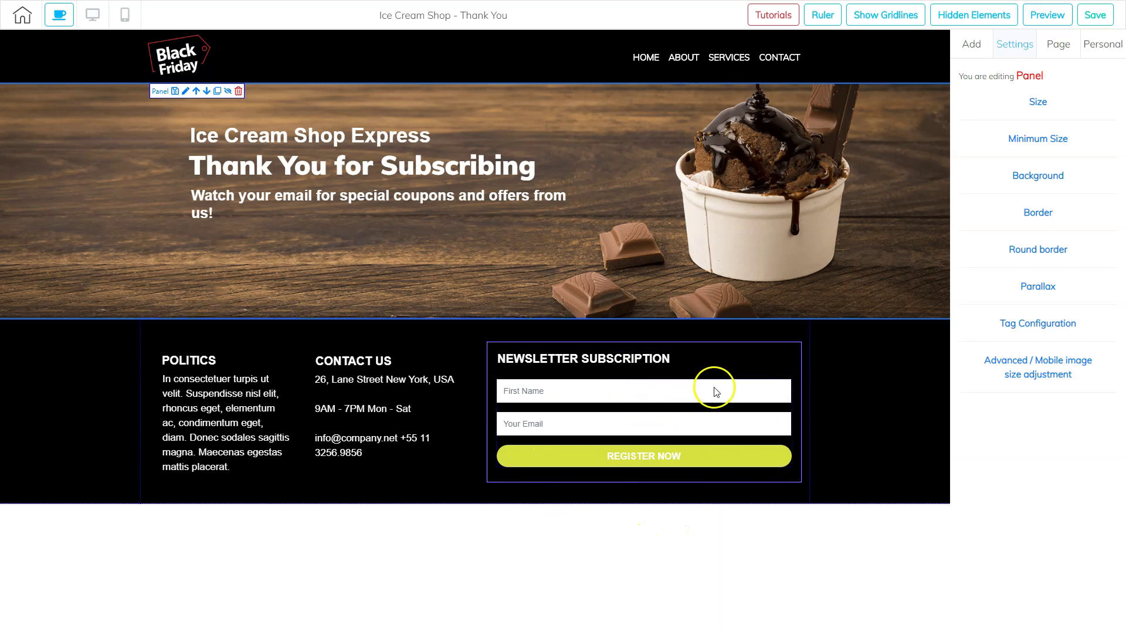
pyautogui.click(773, 364)
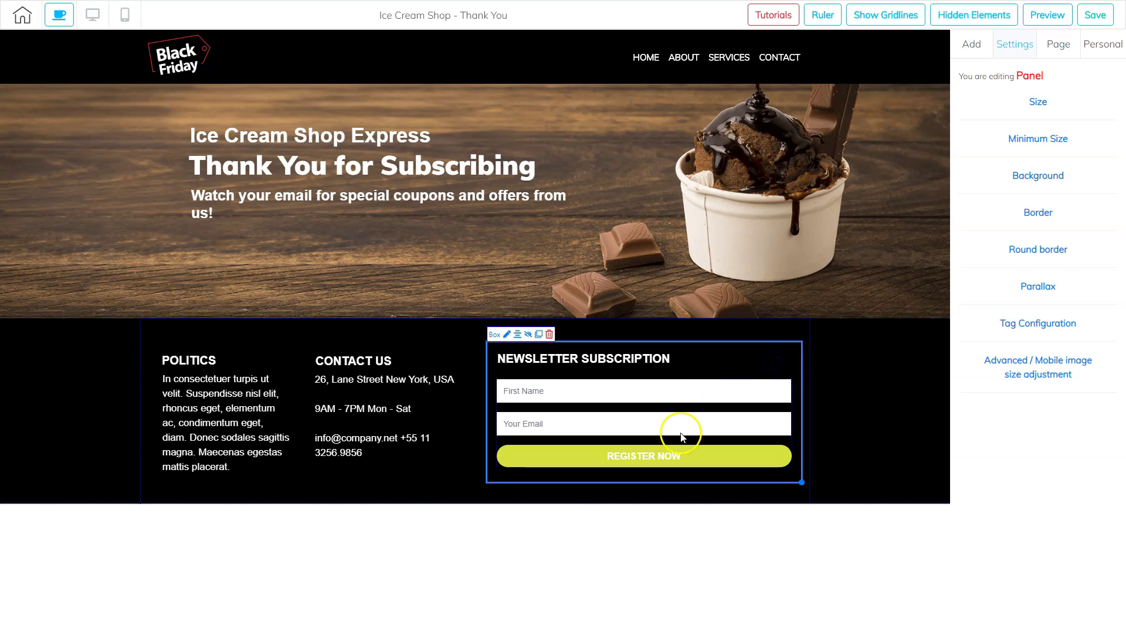
pyautogui.click(549, 335)
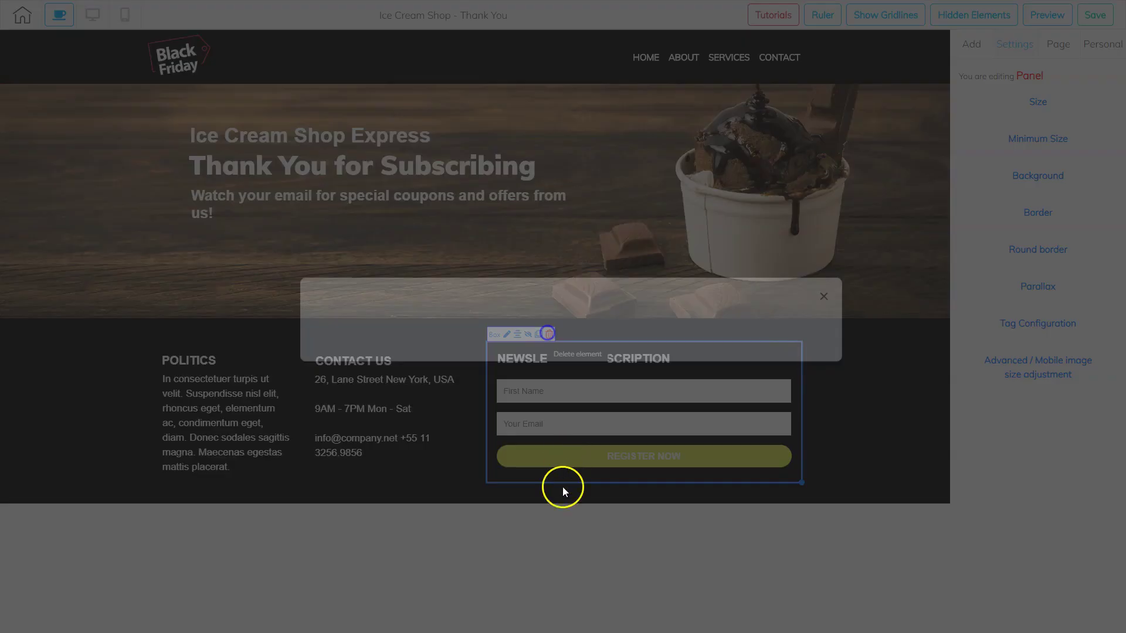
pyautogui.click(795, 332)
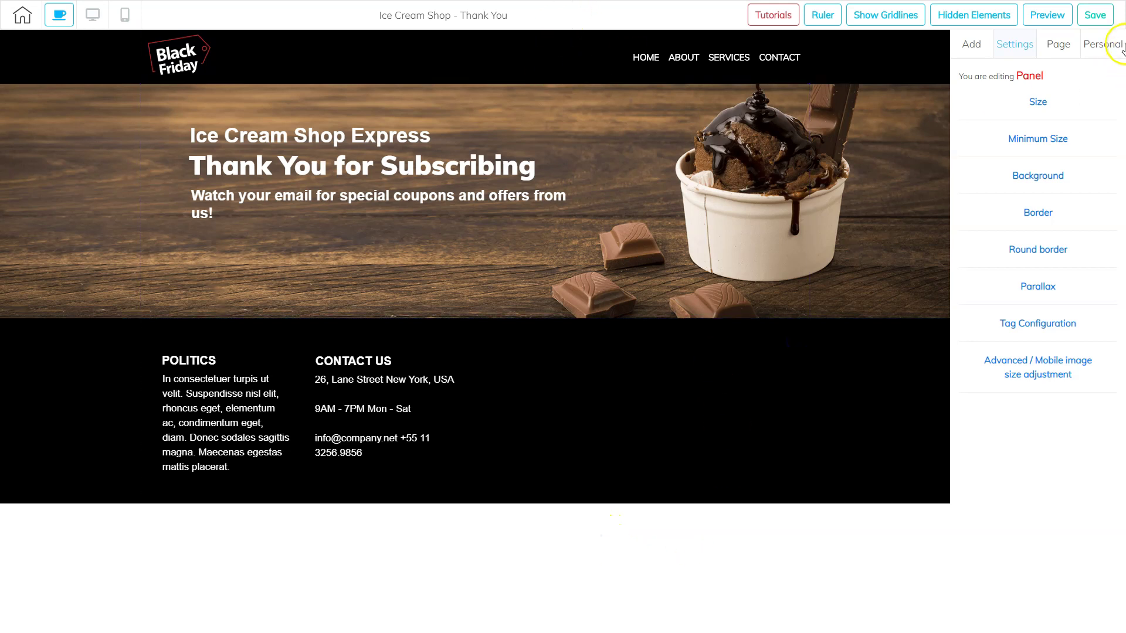
pyautogui.click(1095, 15)
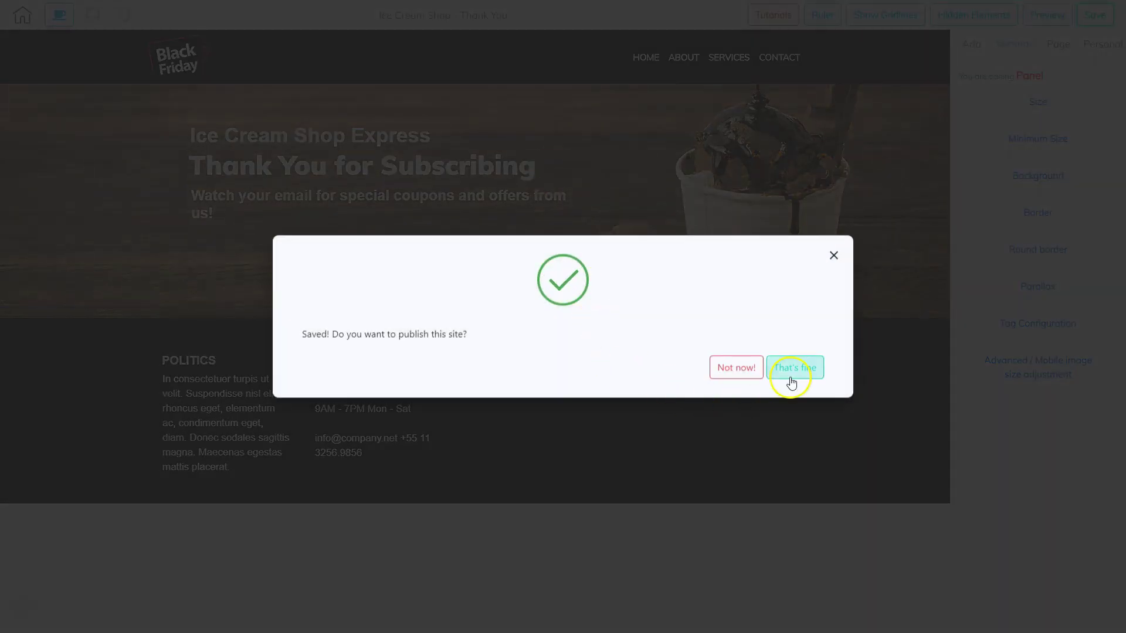
pyautogui.click(791, 369)
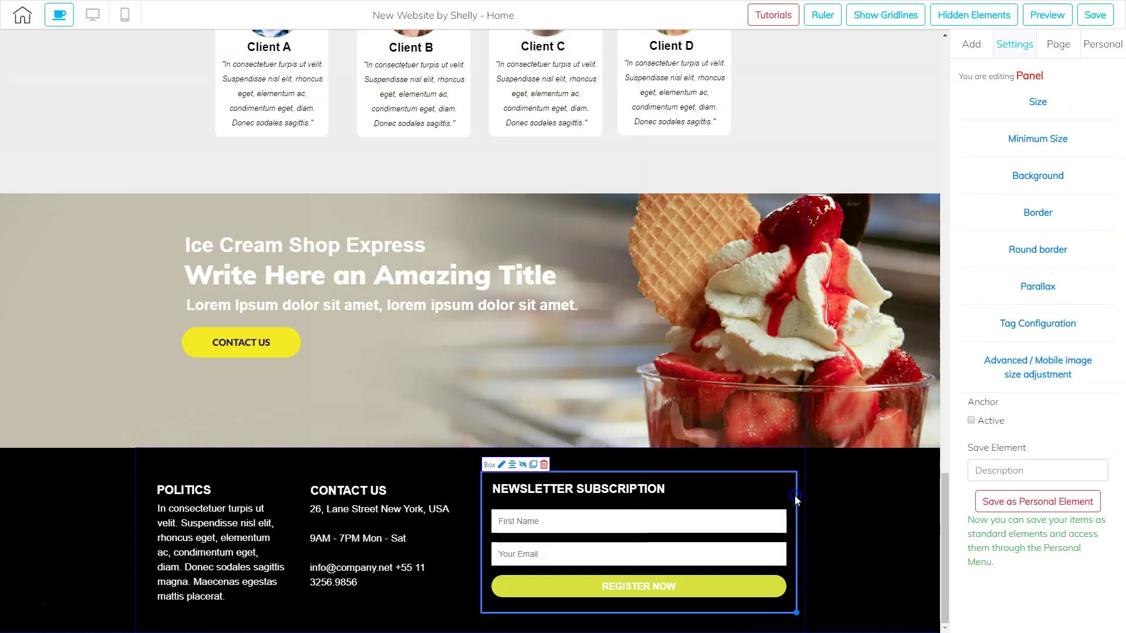
# - Give the homepage newsletter box a border of width 0 and style none
pyautogui.click(1037, 212)
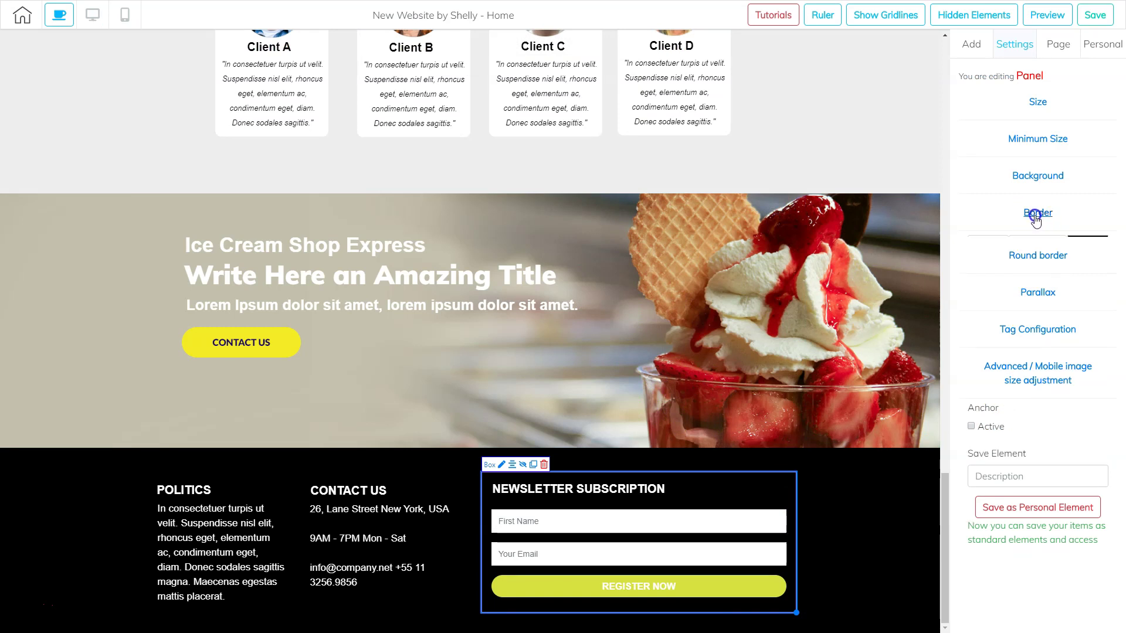
pyautogui.click(792, 500)
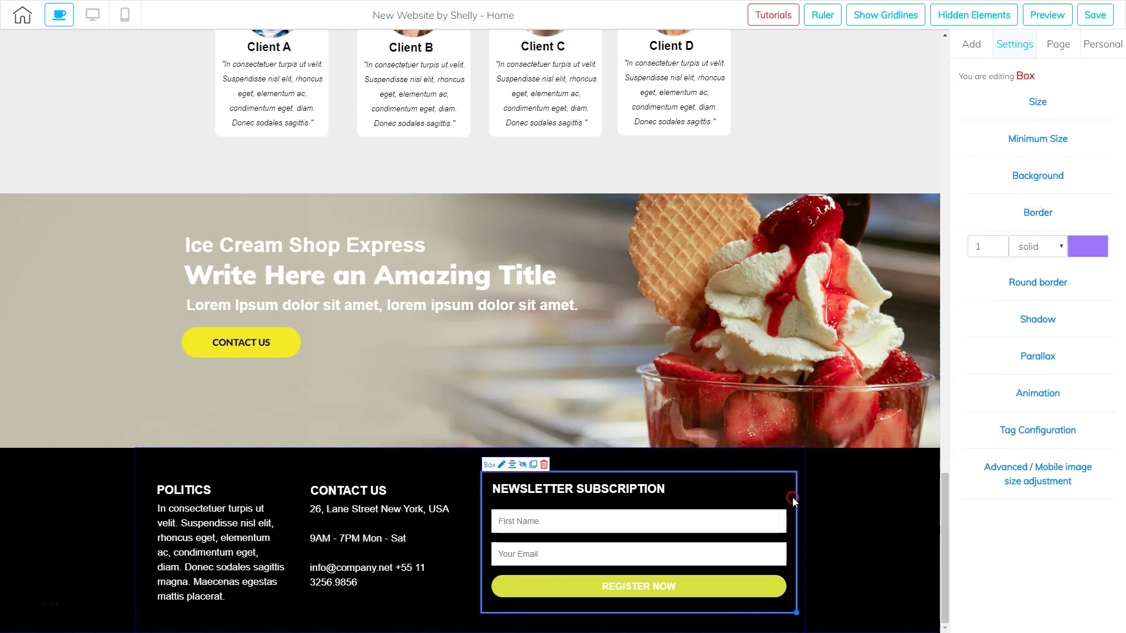
pyautogui.click(997, 250)
pyautogui.click(1030, 246)
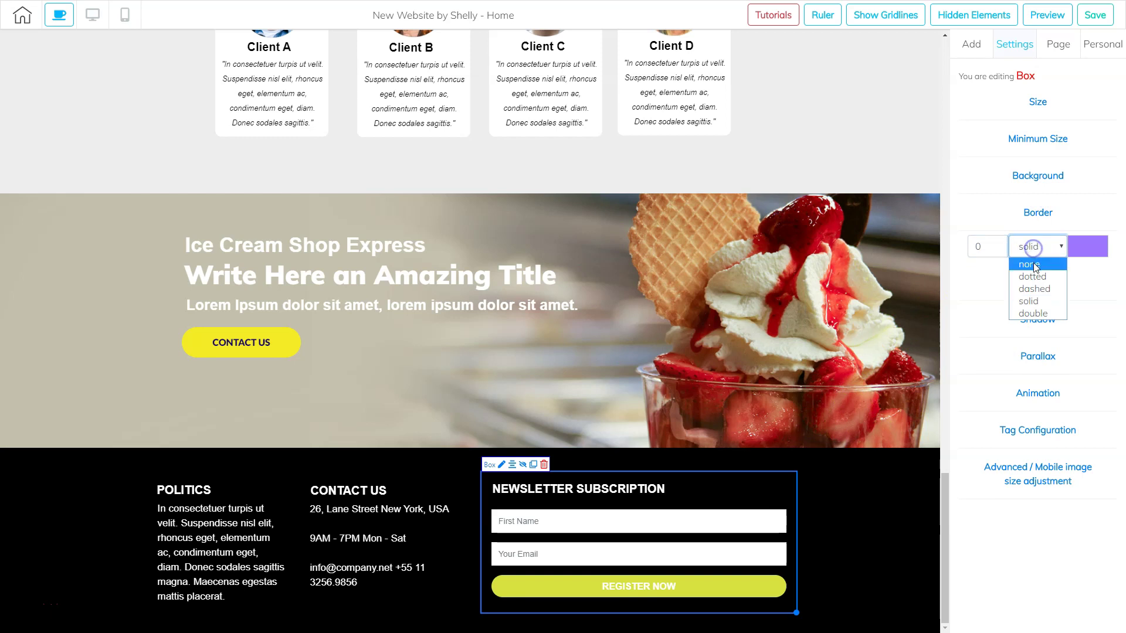
pyautogui.click(1034, 264)
pyautogui.click(837, 515)
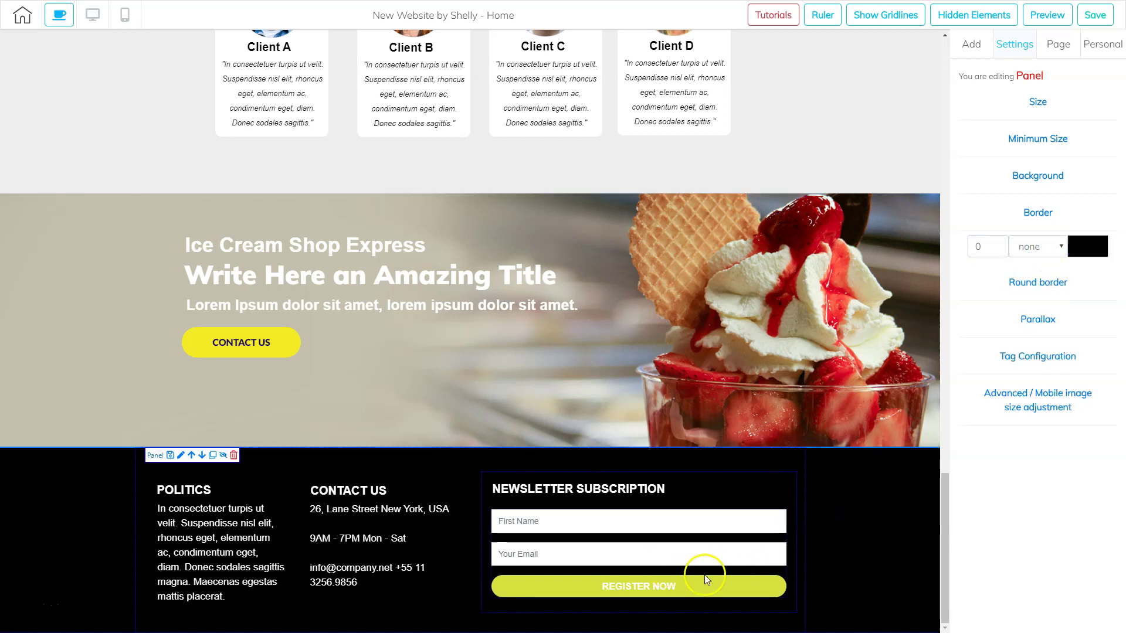
# - Open the newsletter contact form's Config Fields email settings dialog
pyautogui.click(606, 562)
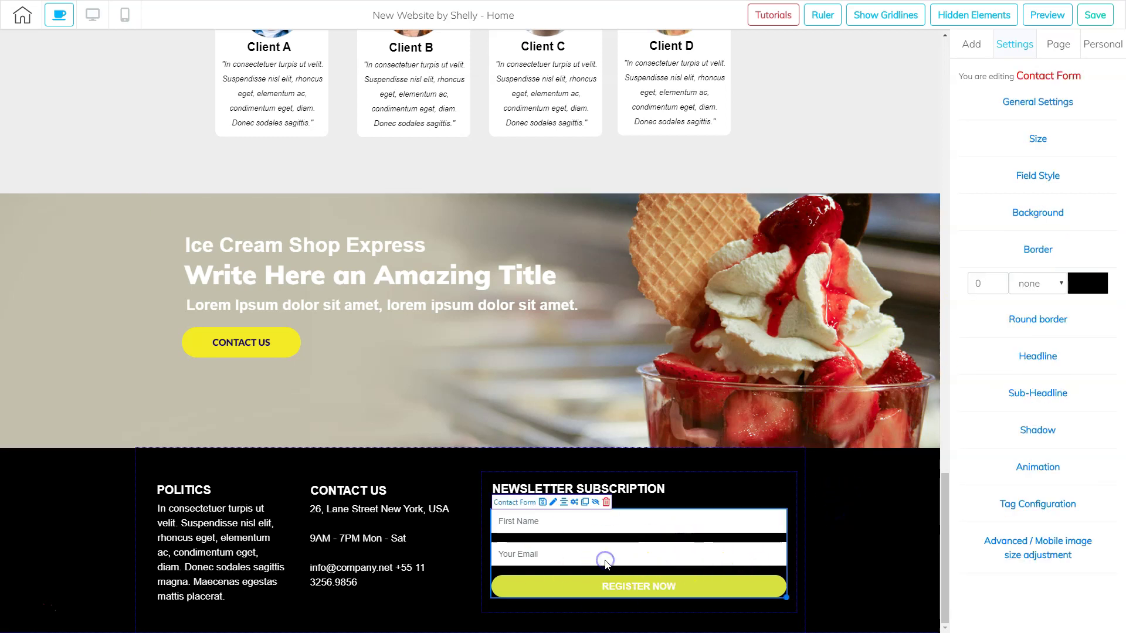
pyautogui.click(574, 503)
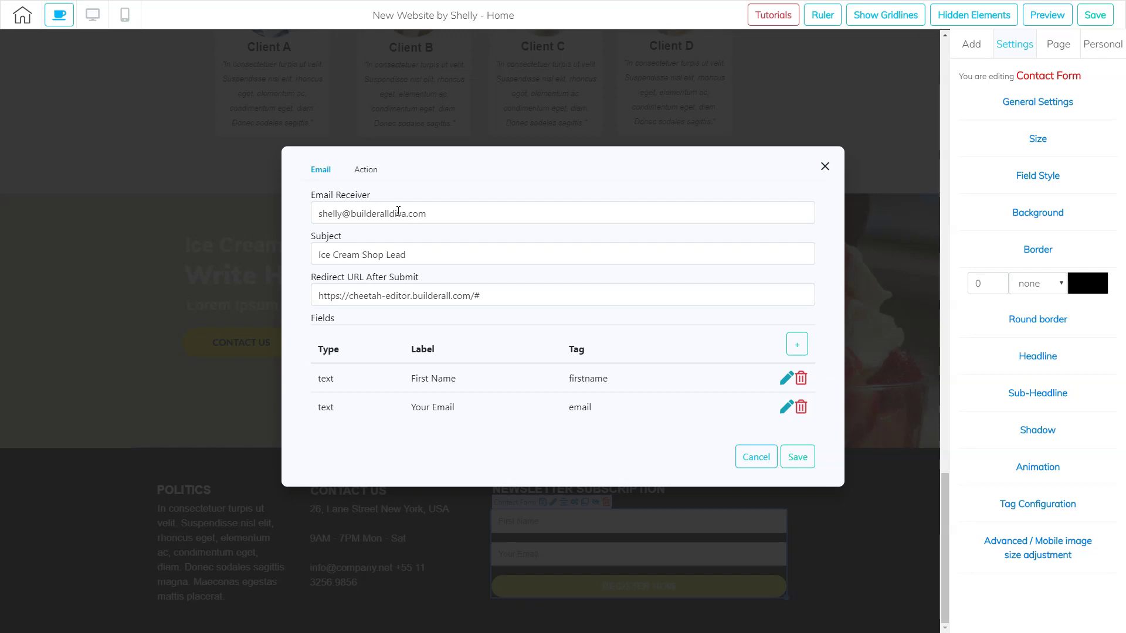
pyautogui.click(402, 213)
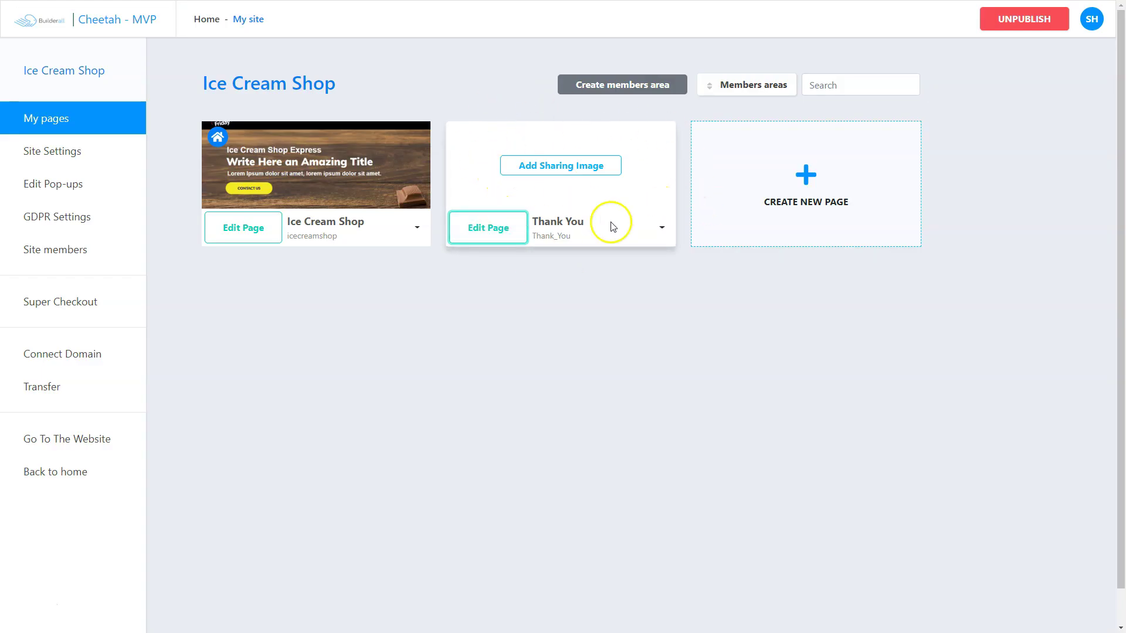
# - Open the live Thank You page from its card's options in My pages
pyautogui.click(661, 228)
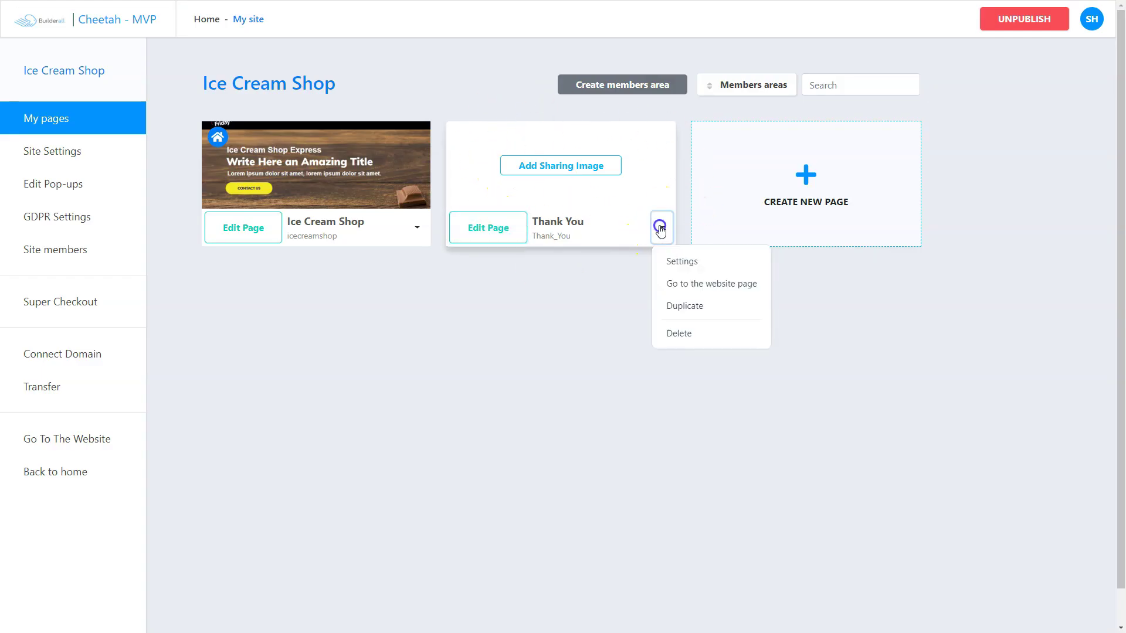
pyautogui.click(705, 288)
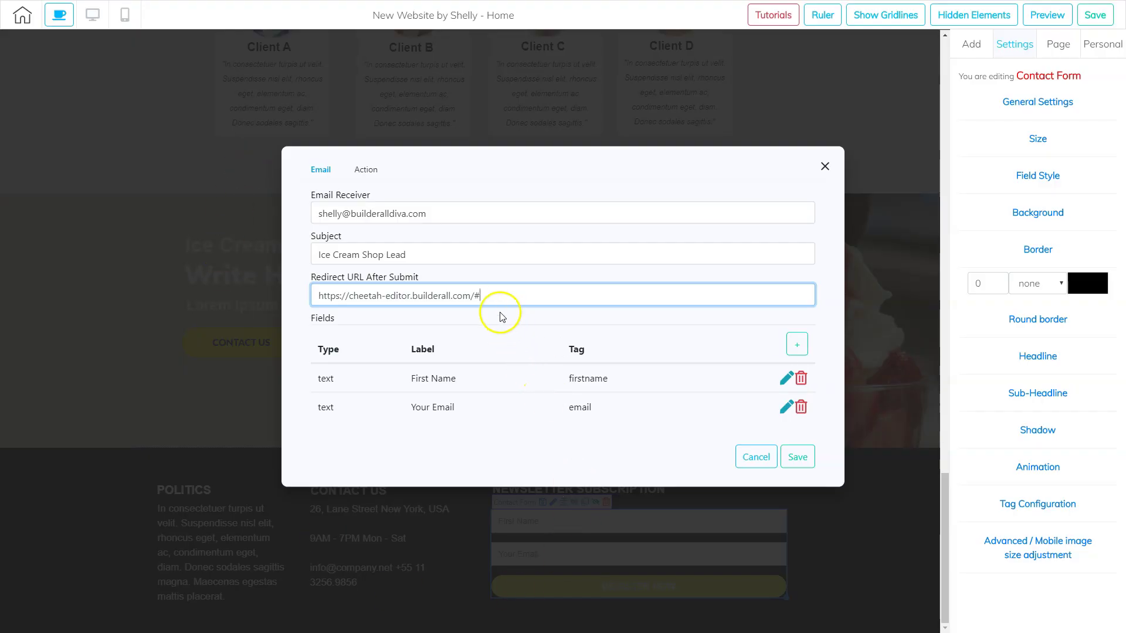
# - Replace the Redirect URL After Submit with the pasted Thank You page URL and save
pyautogui.moveTo(482, 296); pyautogui.dragTo(314, 294)
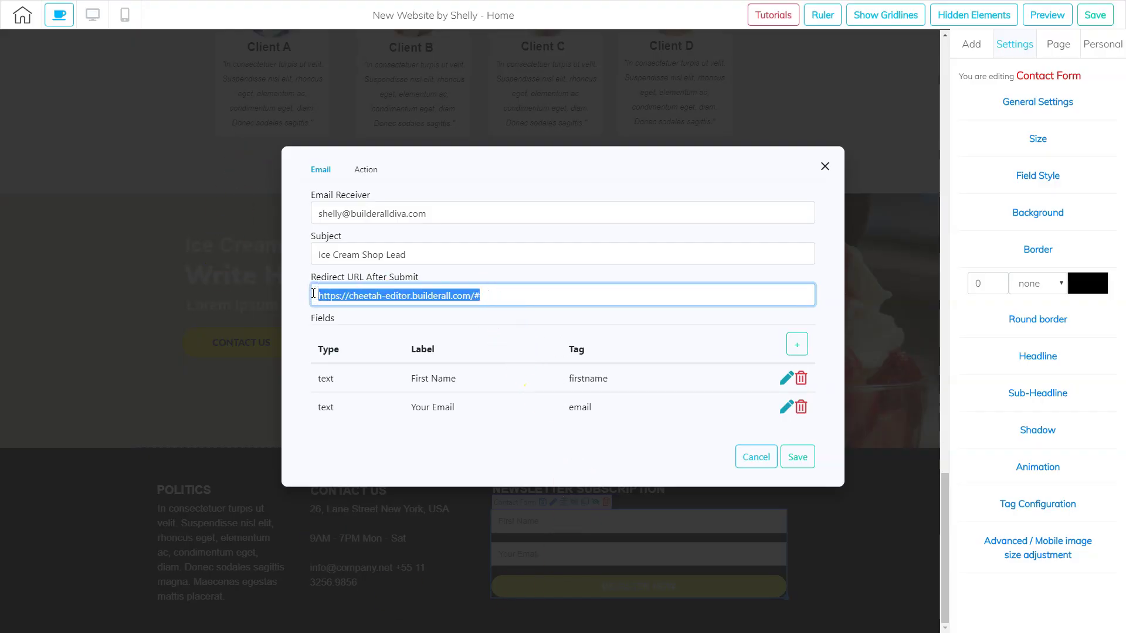
pyautogui.hotkey('ctrl', 'v')
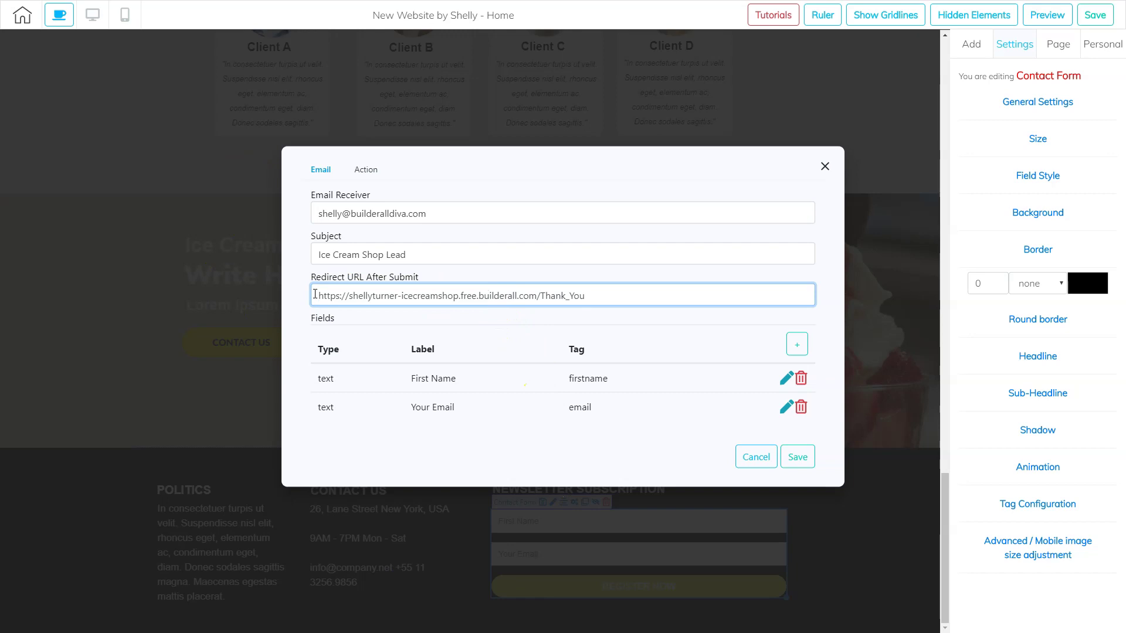
pyautogui.click(797, 464)
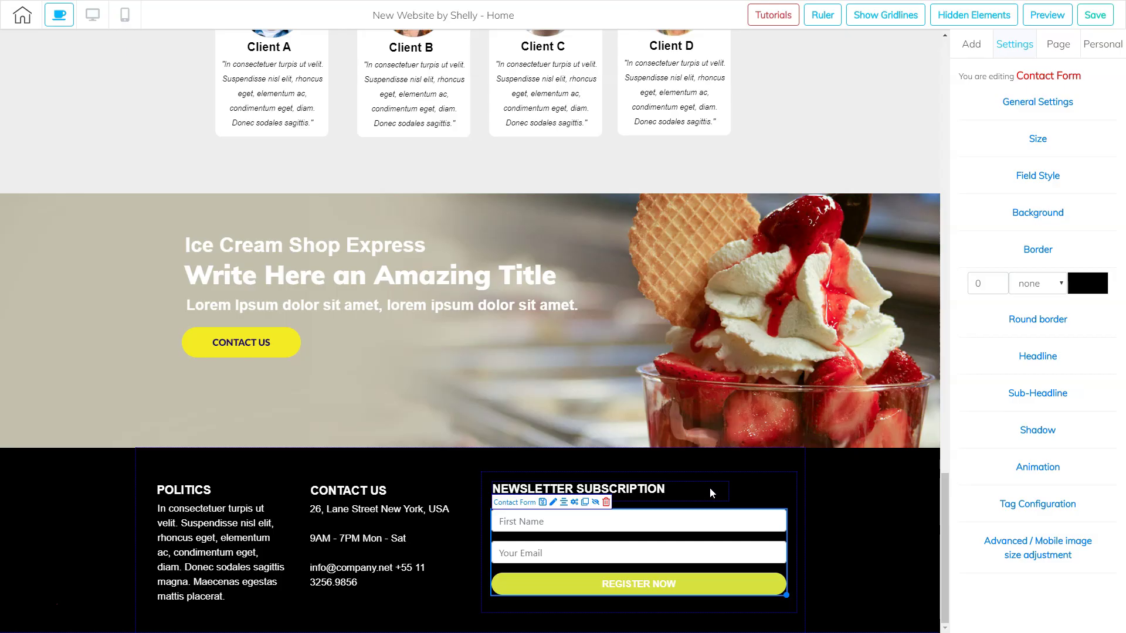
# - Scroll the Home page canvas back up to the header and hero section
pyautogui.scroll(5, 490, 319)
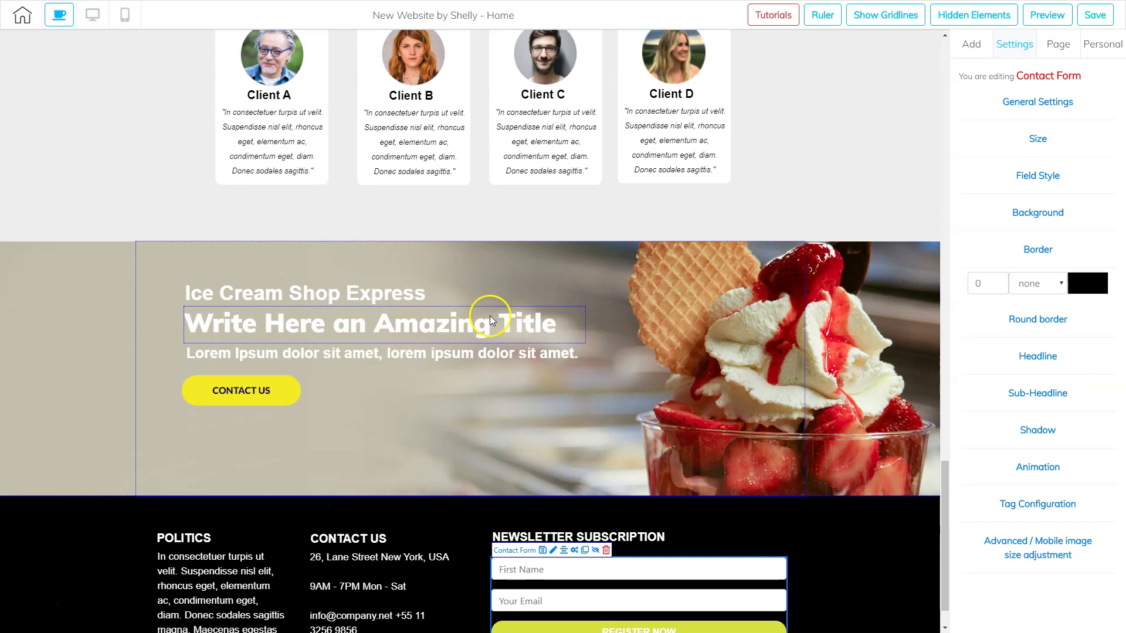
pyautogui.scroll(20, 490, 335)
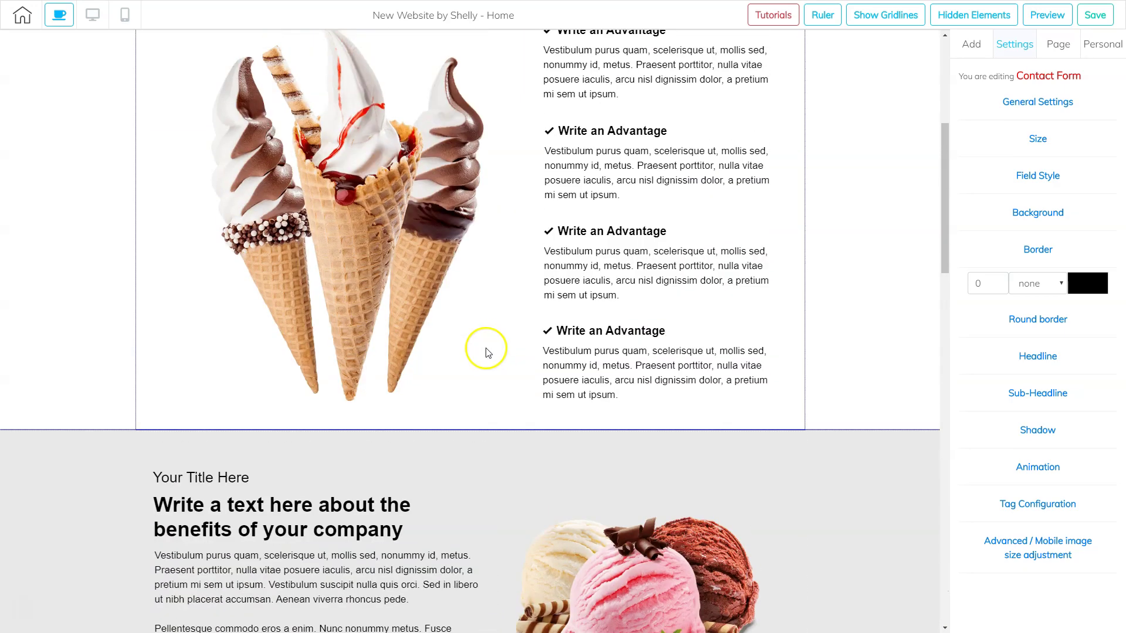
pyautogui.scroll(2, 485, 355)
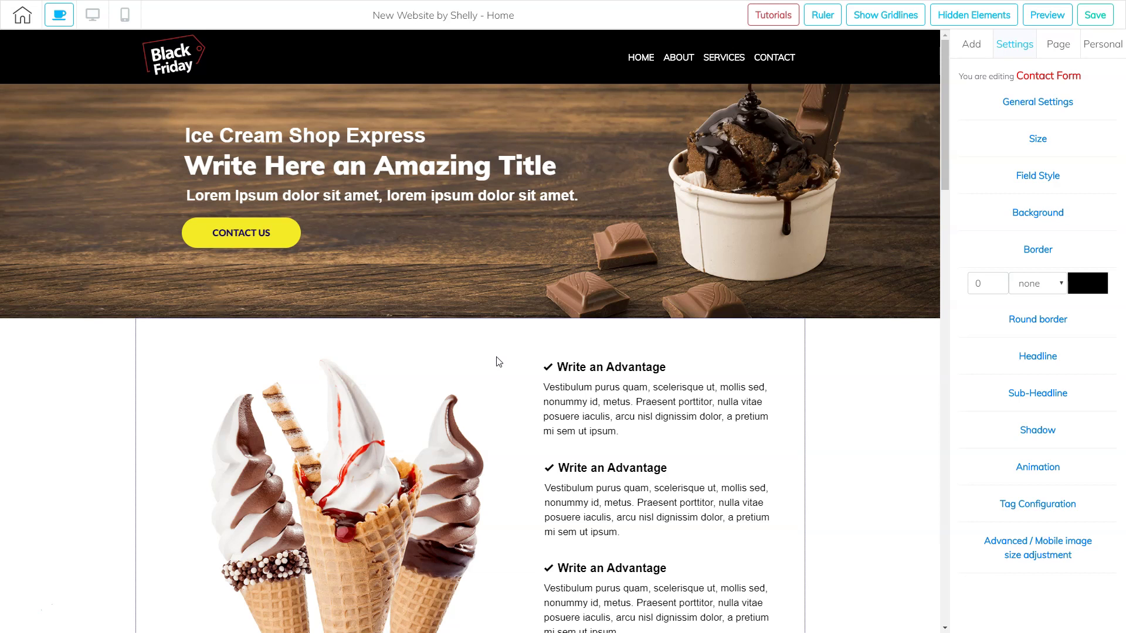
pyautogui.click(597, 426)
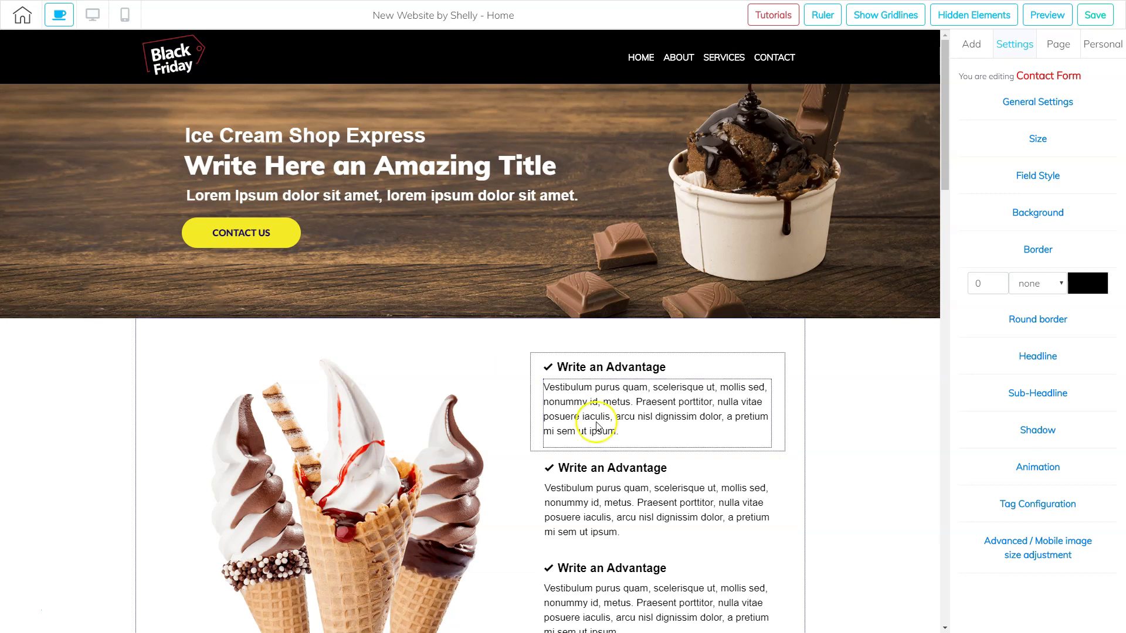